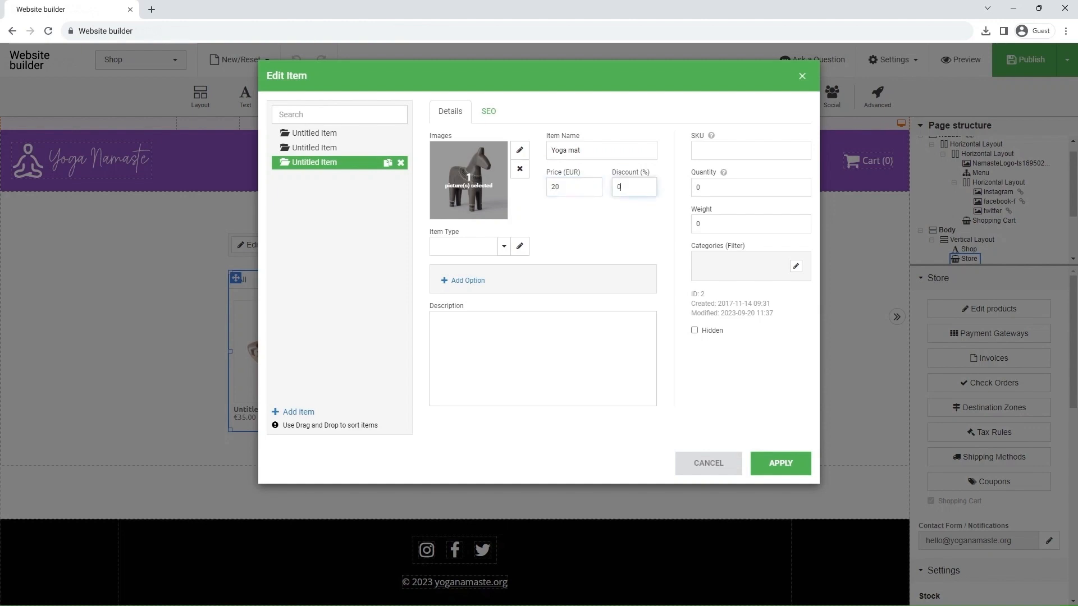
- Set the yoga mat's discount to 10% and remove the horse picture from its gallery
{"action": "type", "text": "10"}
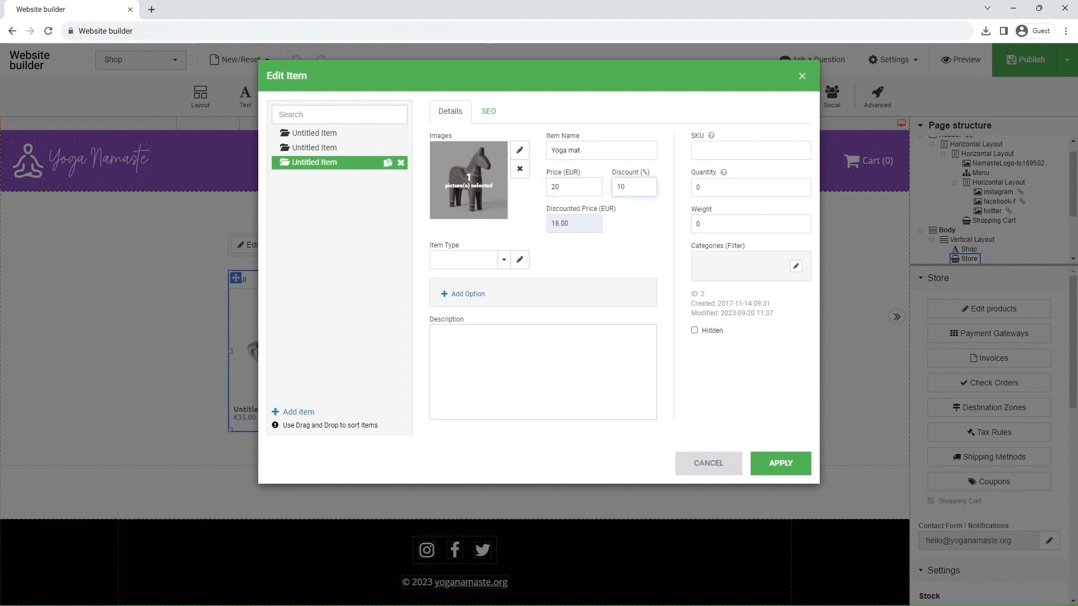
{"action": "left_click", "coordinate": [520, 152]}
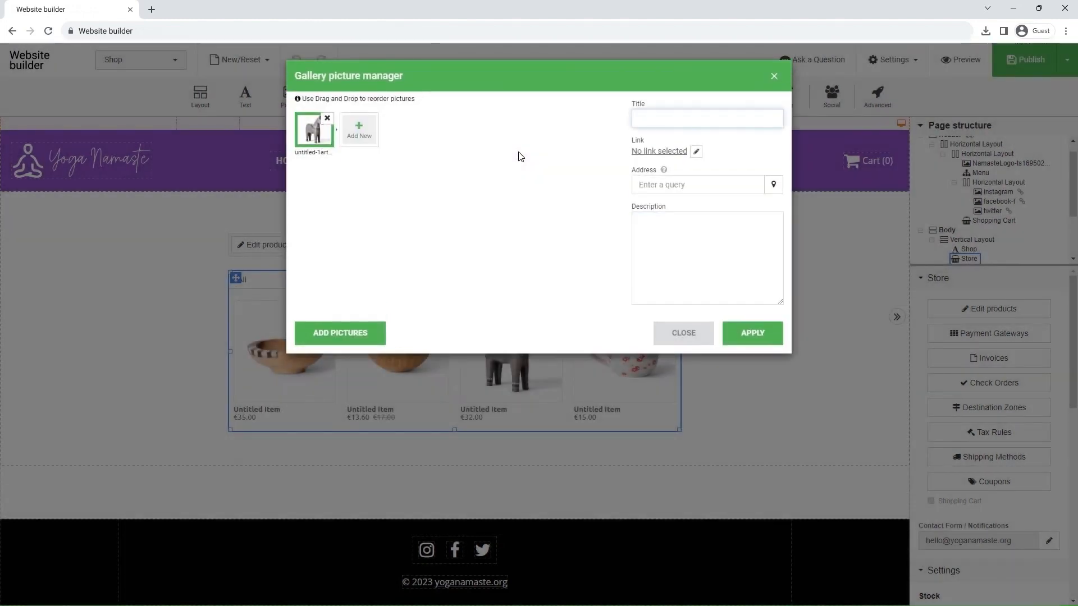
{"action": "left_click", "coordinate": [326, 119]}
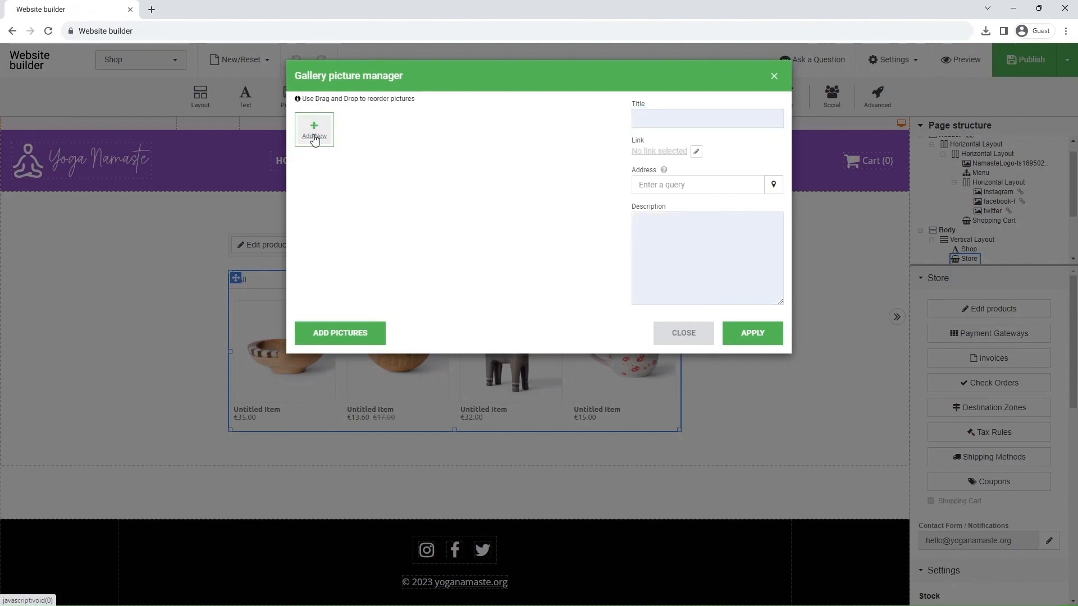
- Upload Shop-Mat01, Shop-Mat02 and Shop-Mat03 from the Yoga folder and apply them as the yoga mat's pictures
{"action": "left_click", "coordinate": [315, 139]}
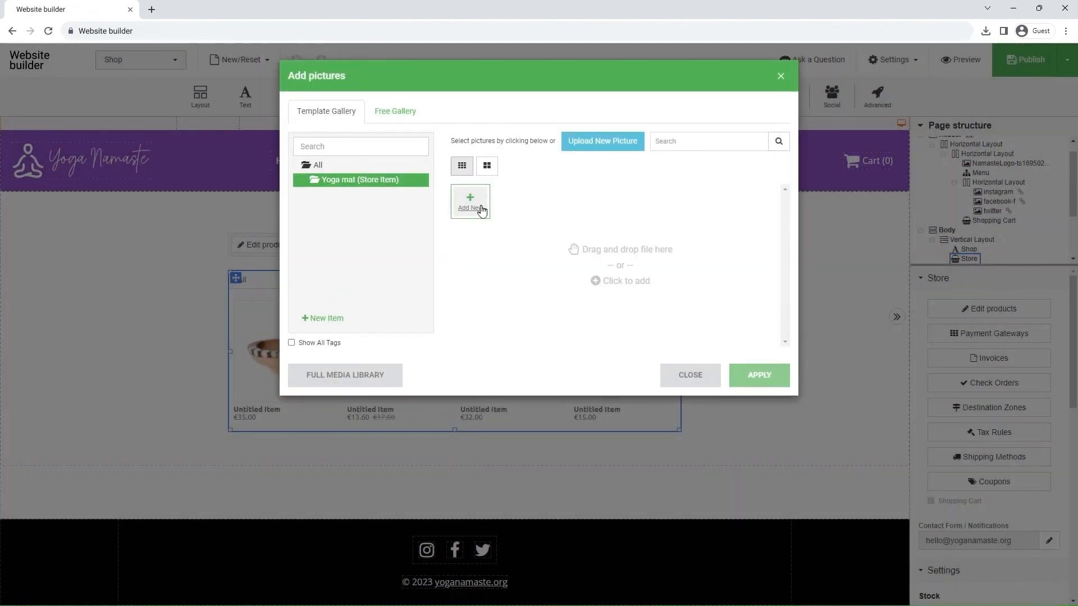
{"action": "left_click", "coordinate": [481, 208]}
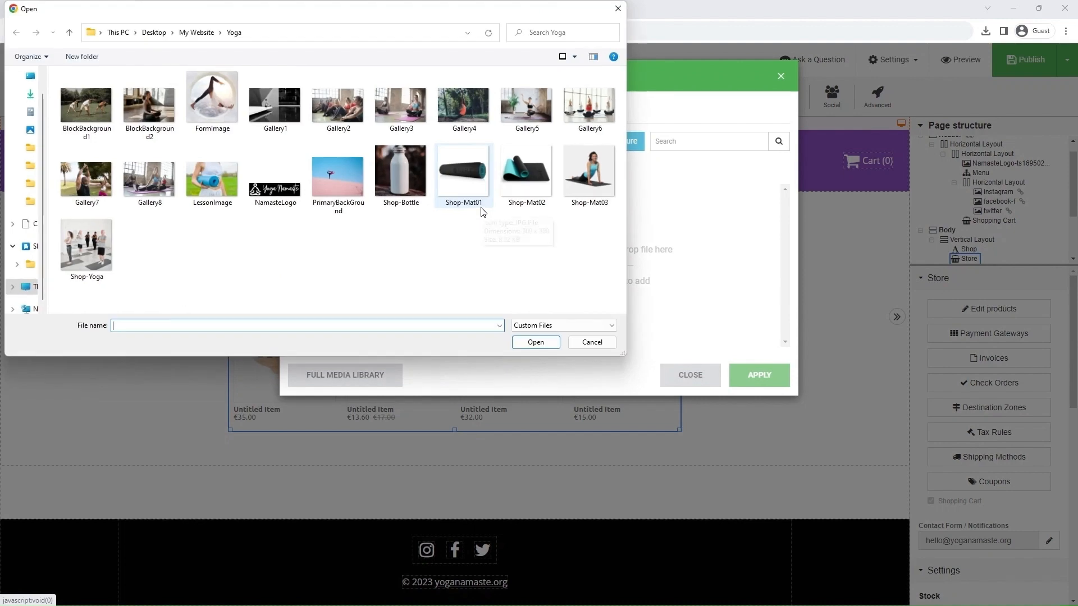
{"action": "left_click", "coordinate": [480, 205]}
{"action": "left_click", "coordinate": [553, 191], "text": "ctrl"}
{"action": "left_click", "coordinate": [590, 185], "text": "ctrl"}
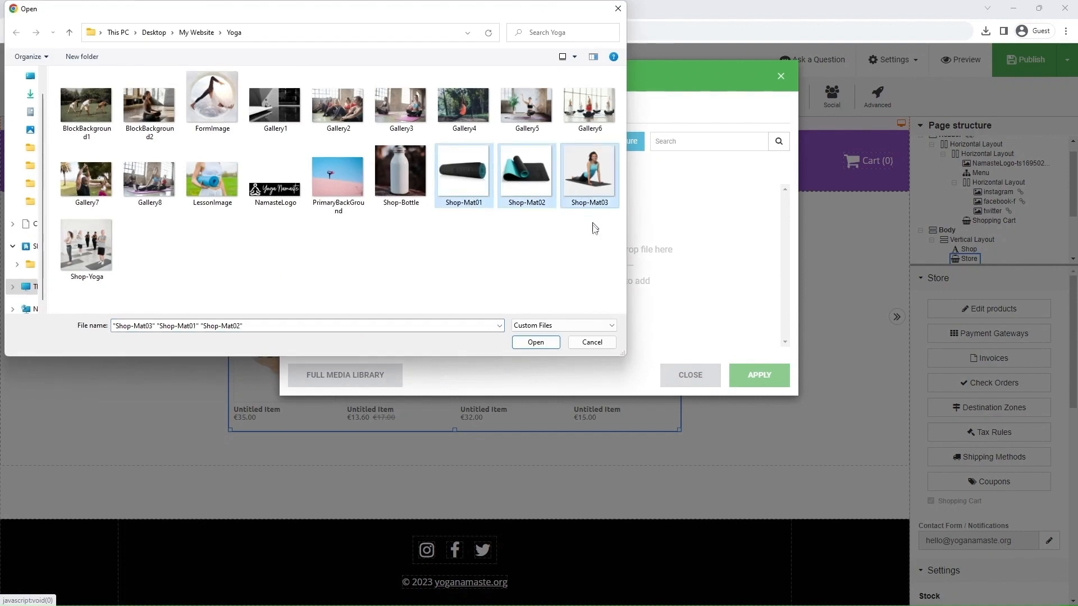
{"action": "left_click", "coordinate": [539, 342]}
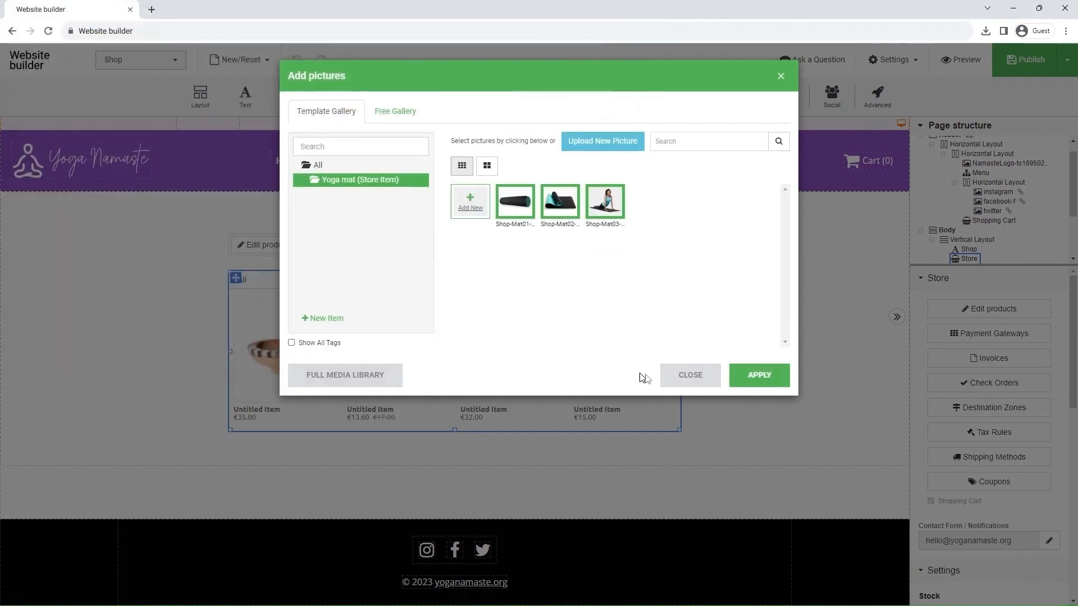
{"action": "left_click", "coordinate": [751, 377]}
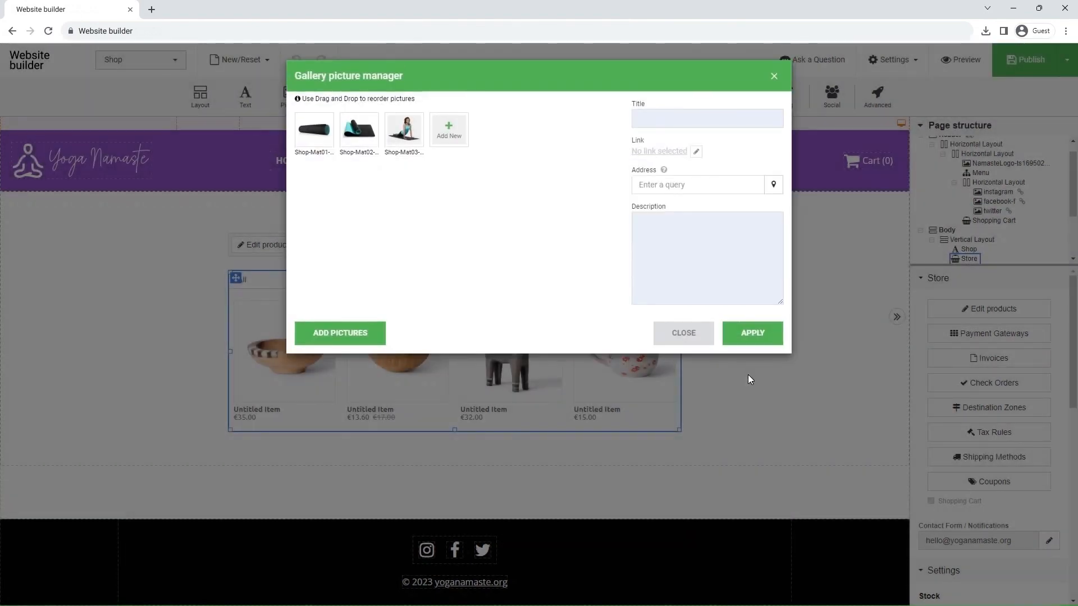
{"action": "left_click", "coordinate": [755, 337]}
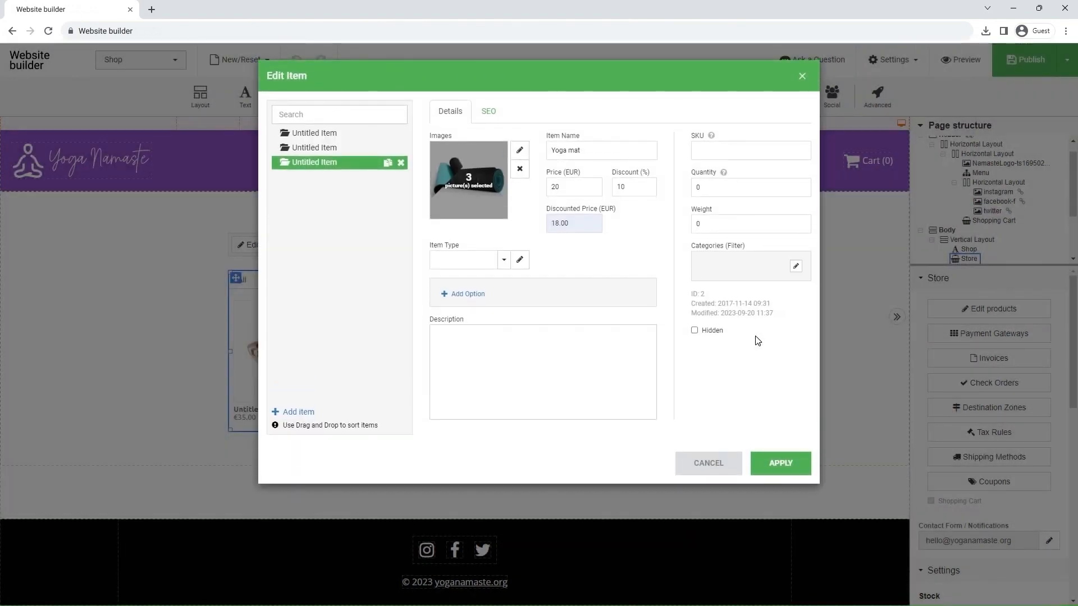
- Create an item type named Yoga Mat and add one option row to it
{"action": "left_click", "coordinate": [520, 261]}
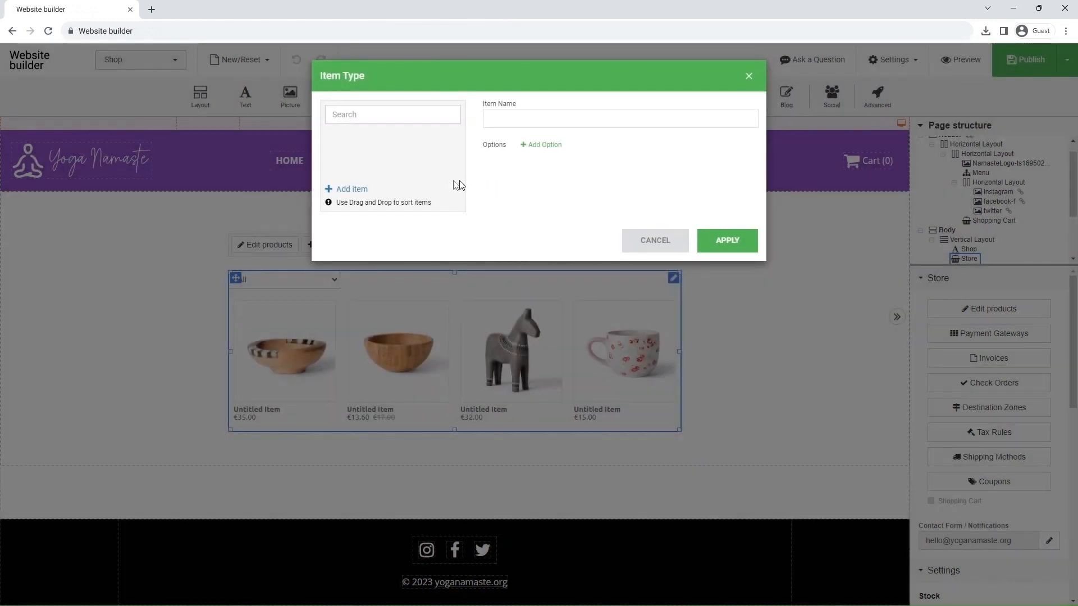
{"action": "left_click", "coordinate": [350, 190]}
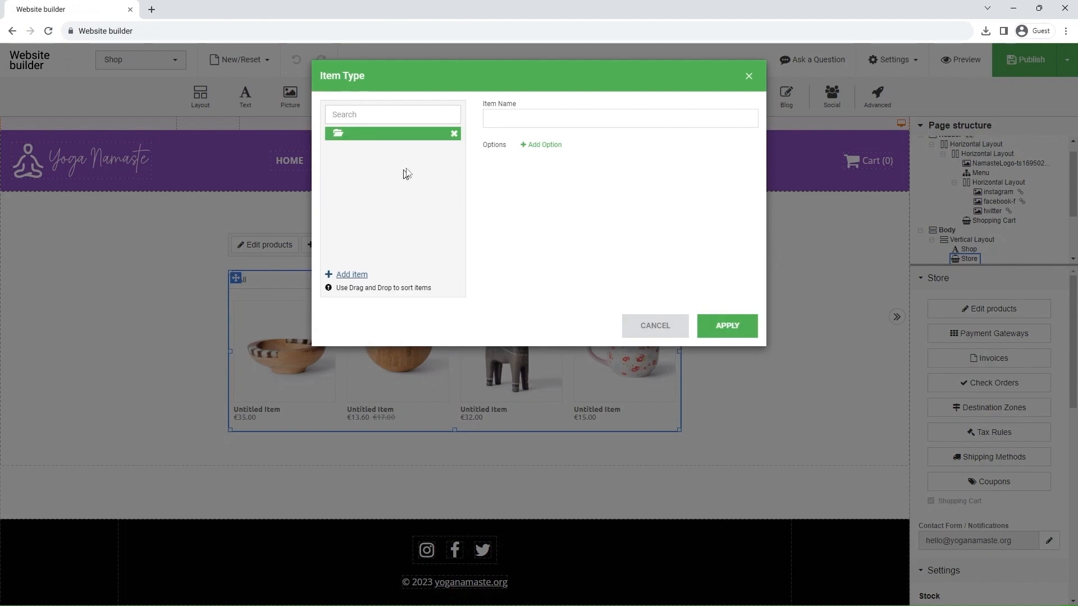
{"action": "left_click", "coordinate": [525, 118]}
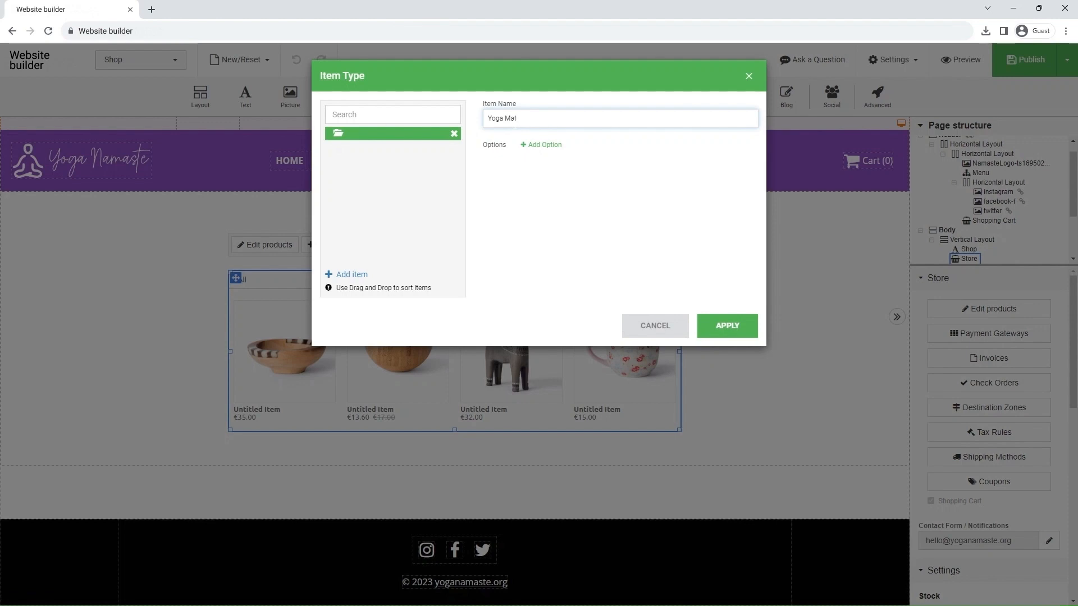
{"action": "left_click", "coordinate": [536, 147]}
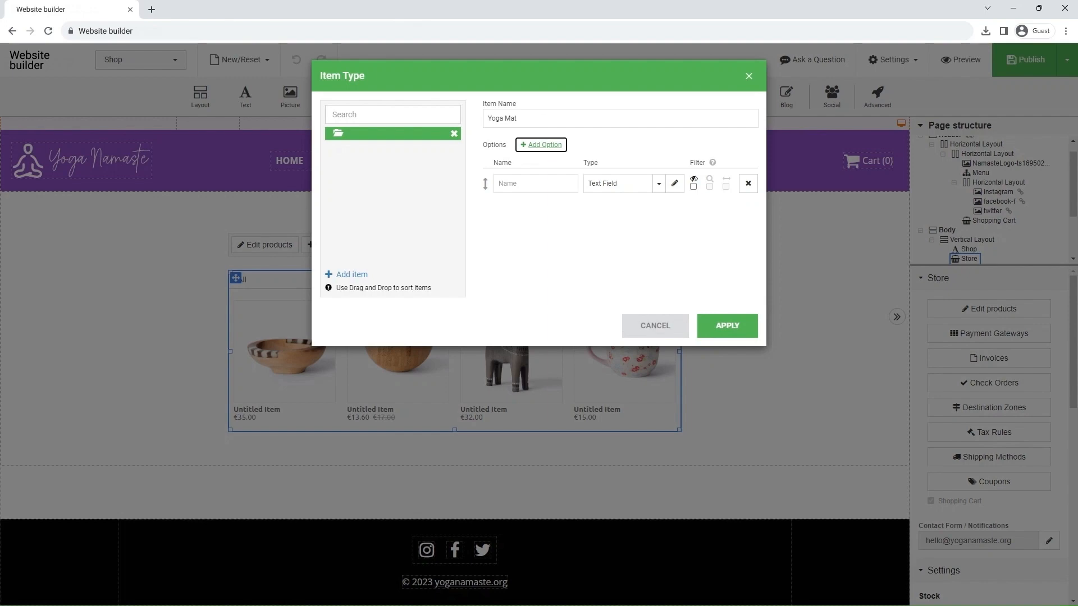
- Create a Checkbox field type named Size with the single option One Size
{"action": "left_click", "coordinate": [674, 184]}
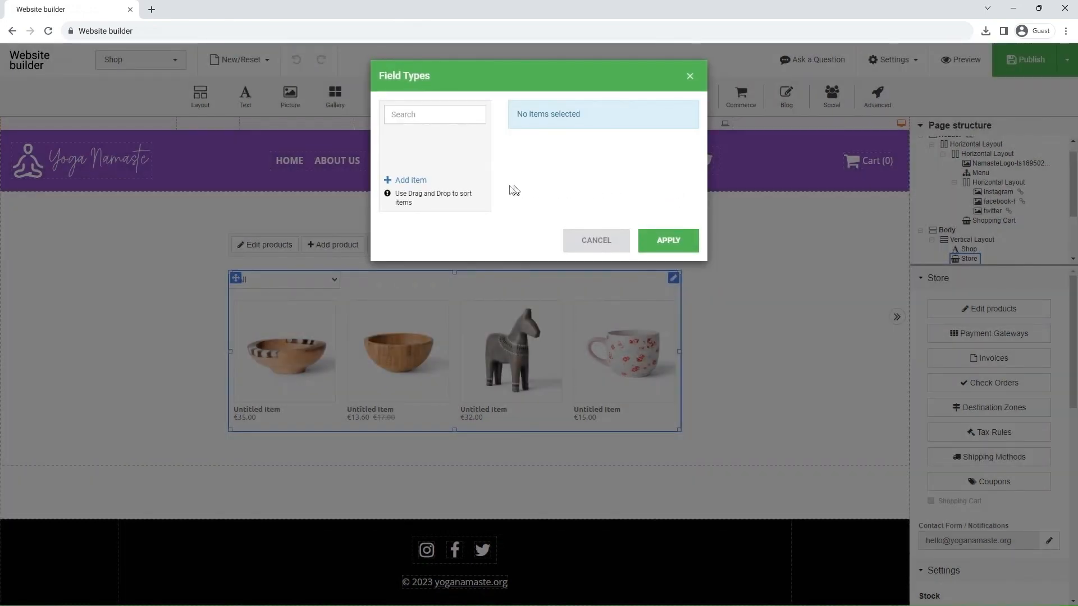
{"action": "left_click", "coordinate": [414, 182]}
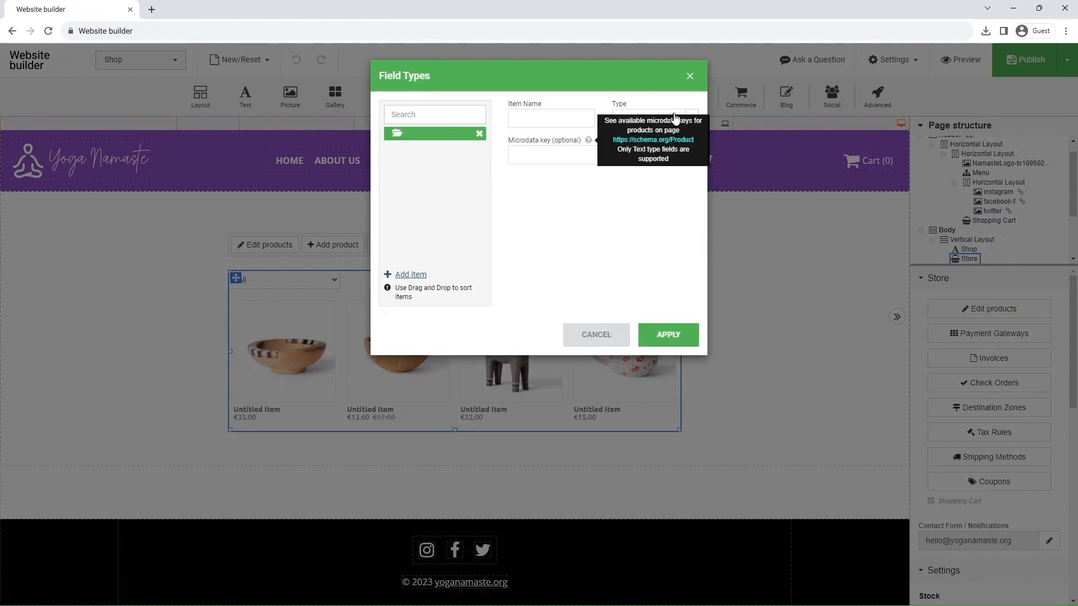
{"action": "left_click", "coordinate": [693, 118]}
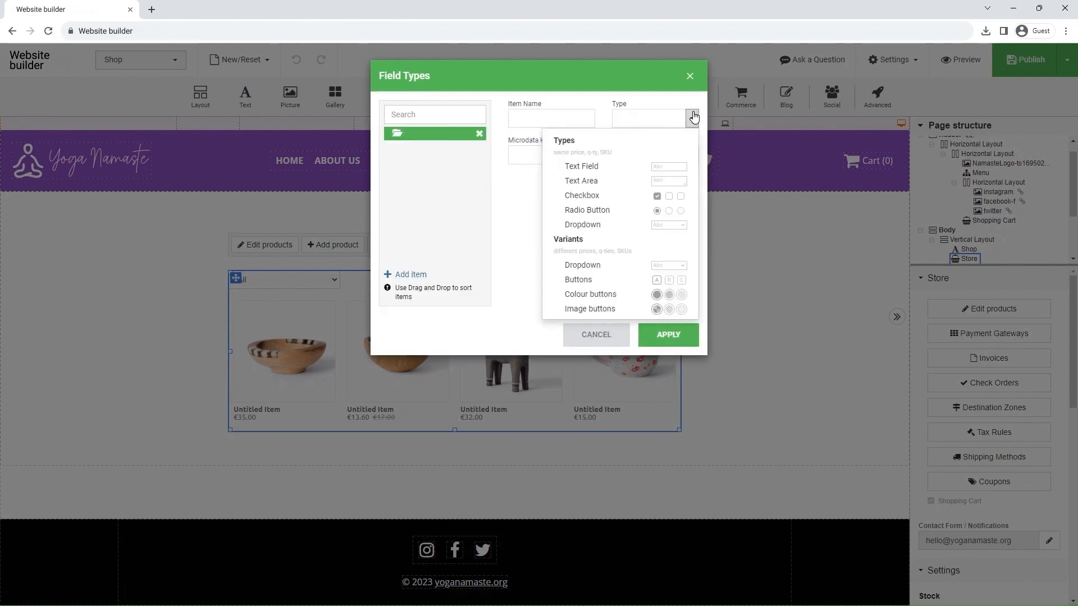
{"action": "left_click", "coordinate": [661, 196]}
{"action": "left_click", "coordinate": [512, 119]}
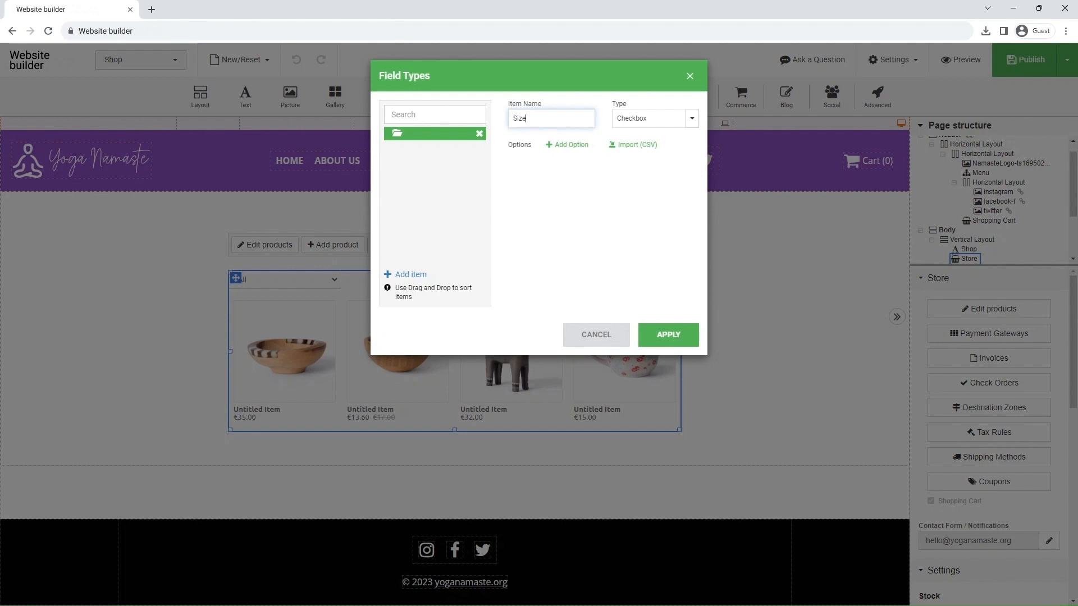
{"action": "left_click", "coordinate": [571, 146]}
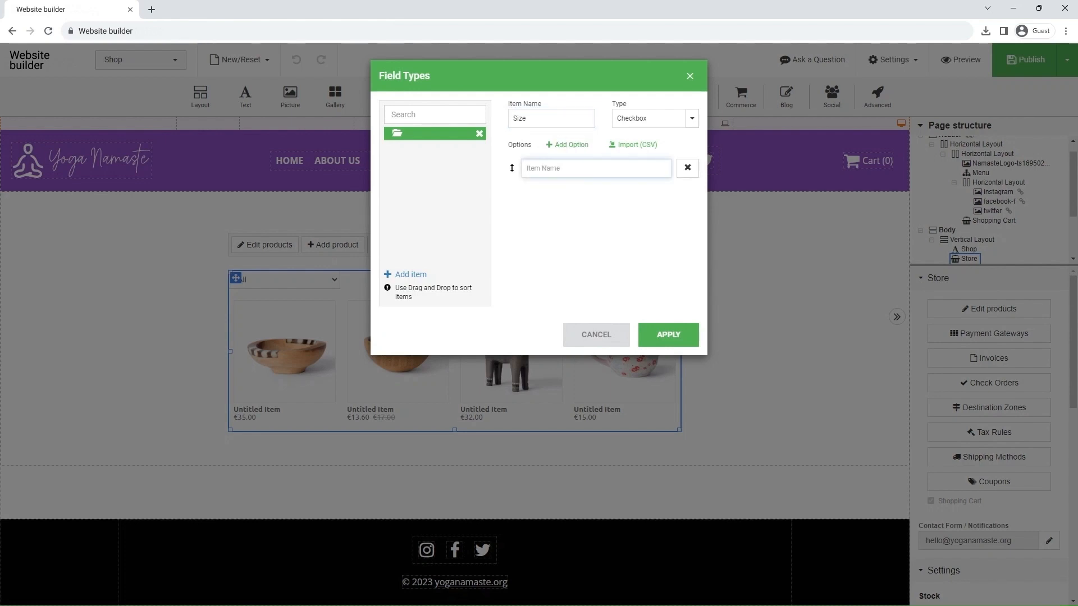
{"action": "type", "text": "One Size"}
{"action": "left_click", "coordinate": [663, 336]}
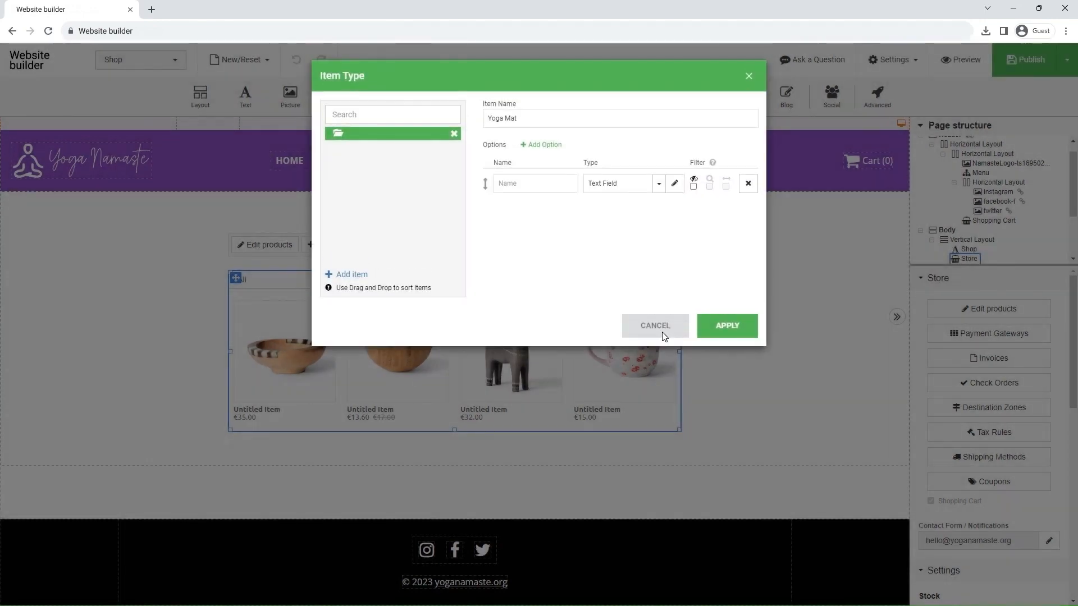
- Assign the Size field type to the Yoga Mat option, name the option Size, and save the item type and product
{"action": "left_click", "coordinate": [659, 185]}
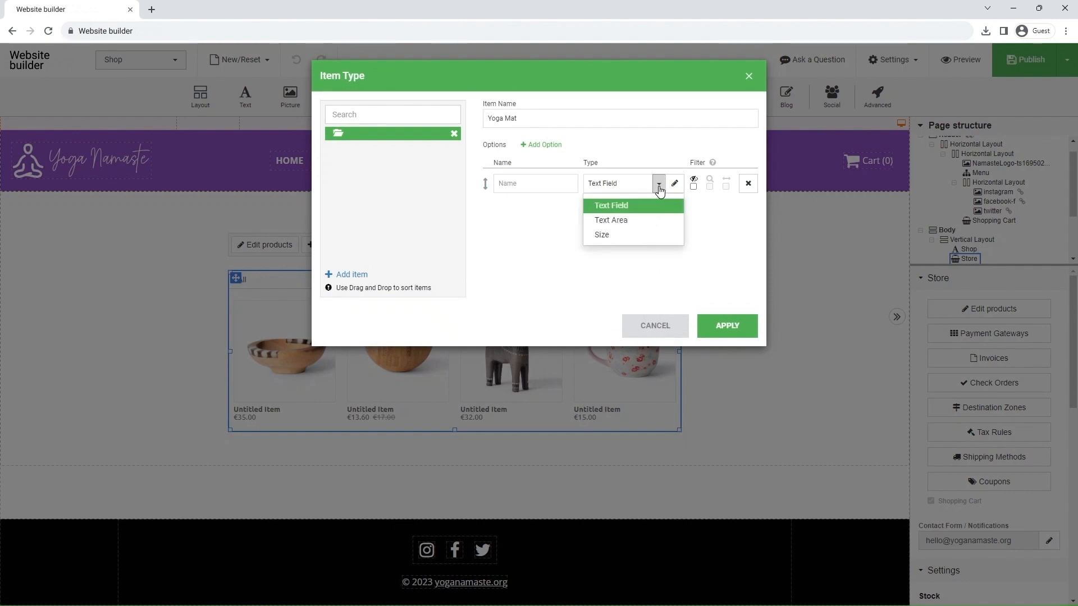
{"action": "left_click", "coordinate": [633, 235]}
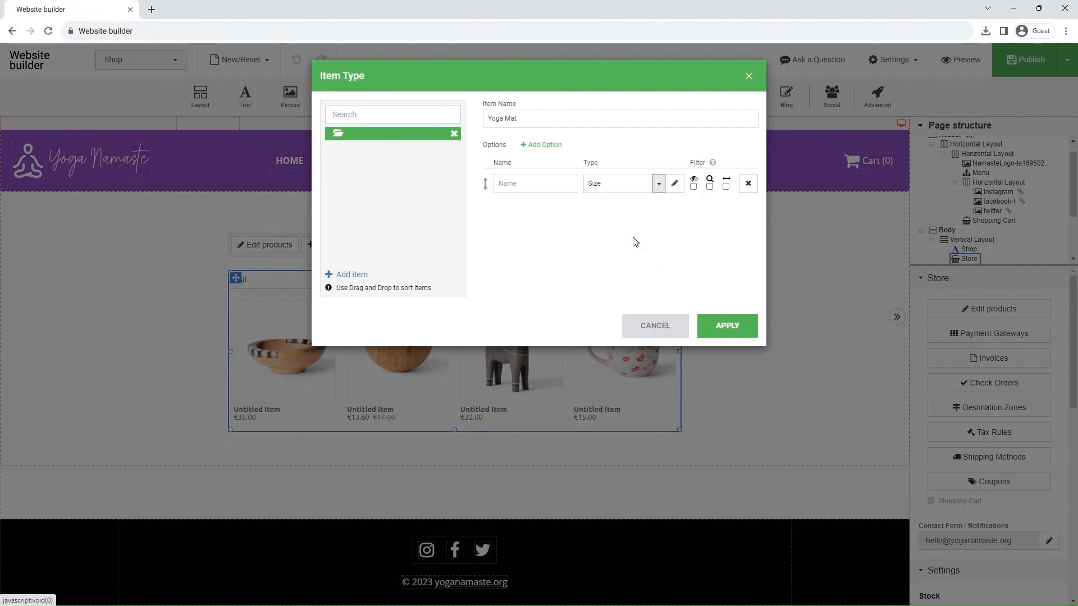
{"action": "left_click", "coordinate": [535, 183]}
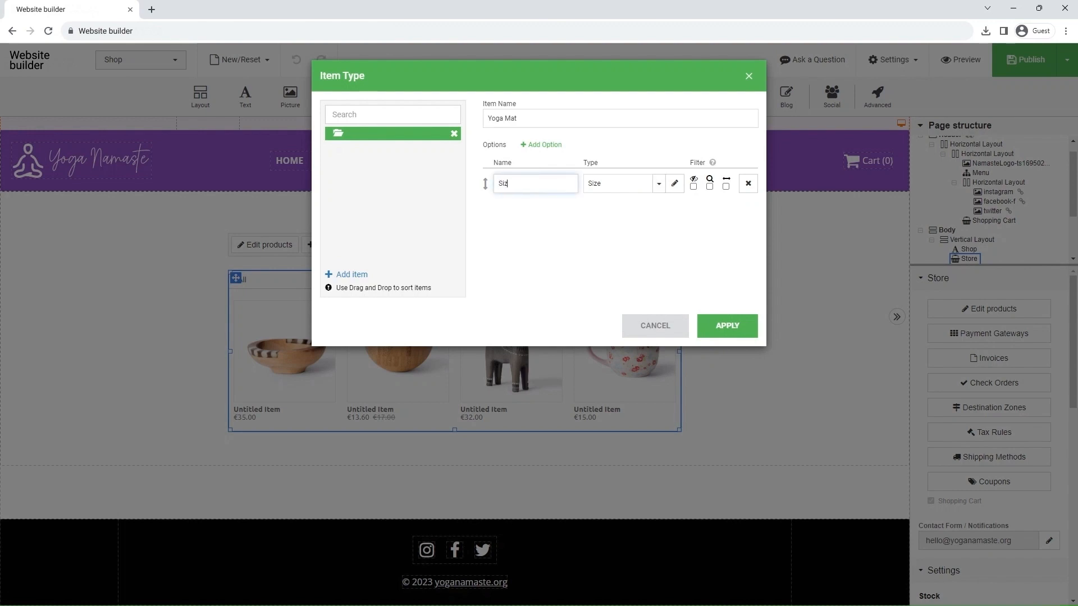
{"action": "left_click", "coordinate": [605, 229]}
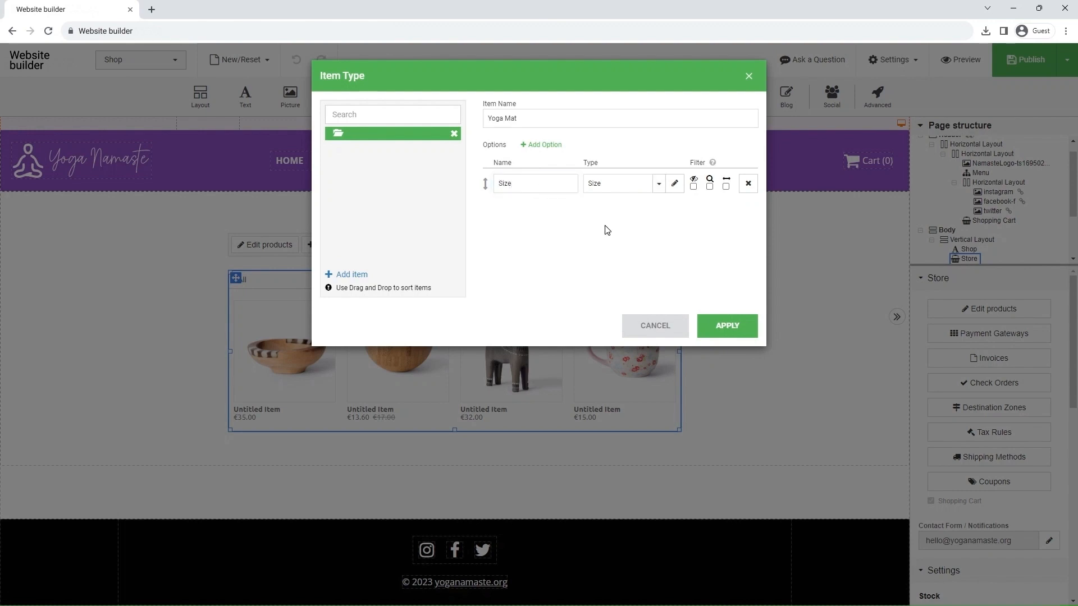
{"action": "left_click", "coordinate": [731, 326]}
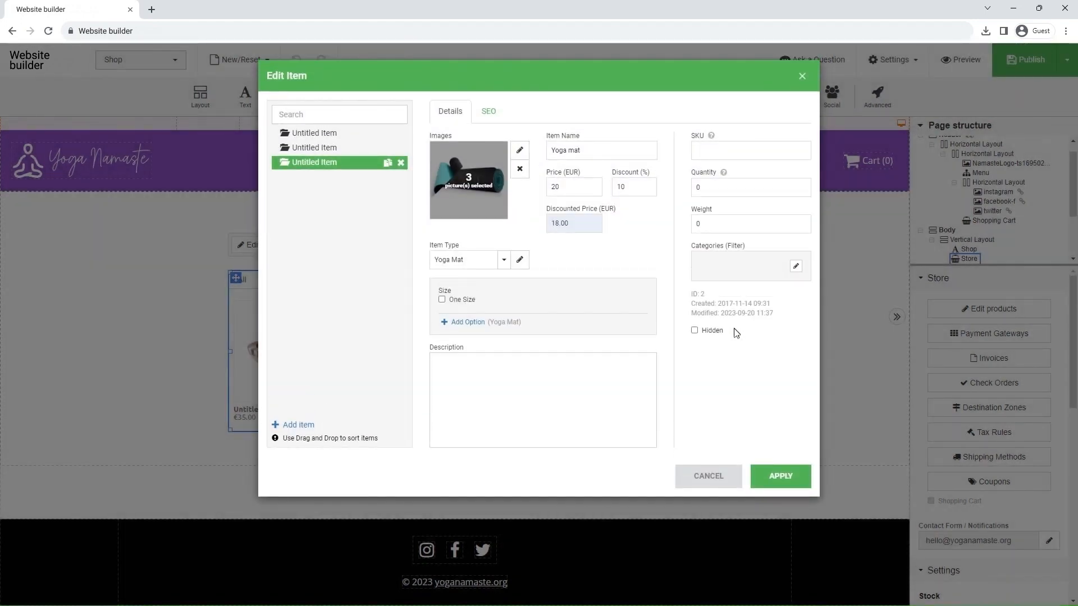
{"action": "left_click", "coordinate": [778, 478]}
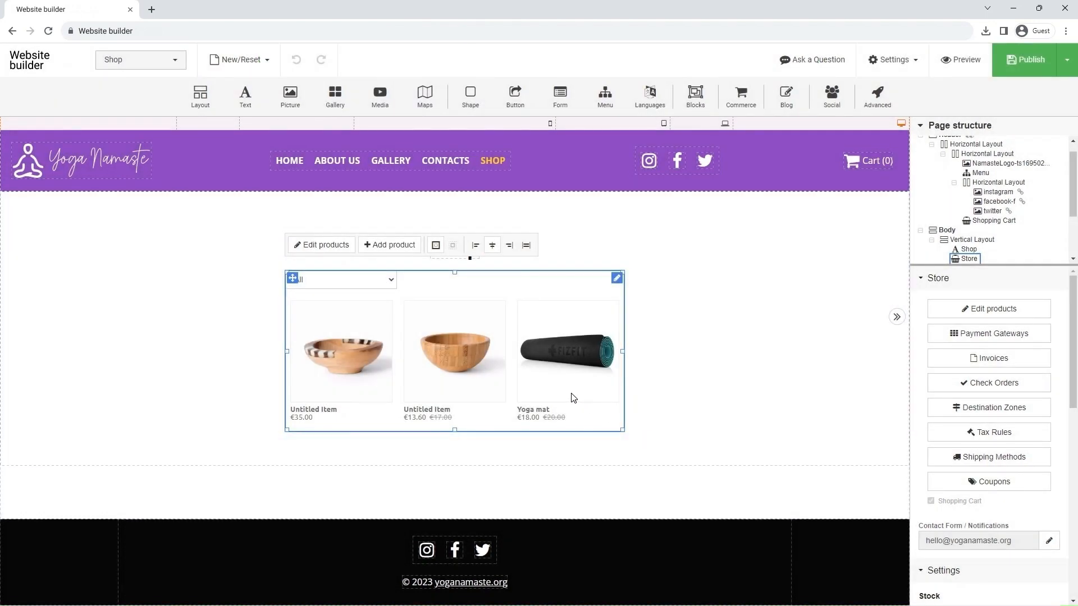
- Open the store's products for editing and rename the second untitled item as Water Bottle
{"action": "left_click", "coordinate": [962, 317]}
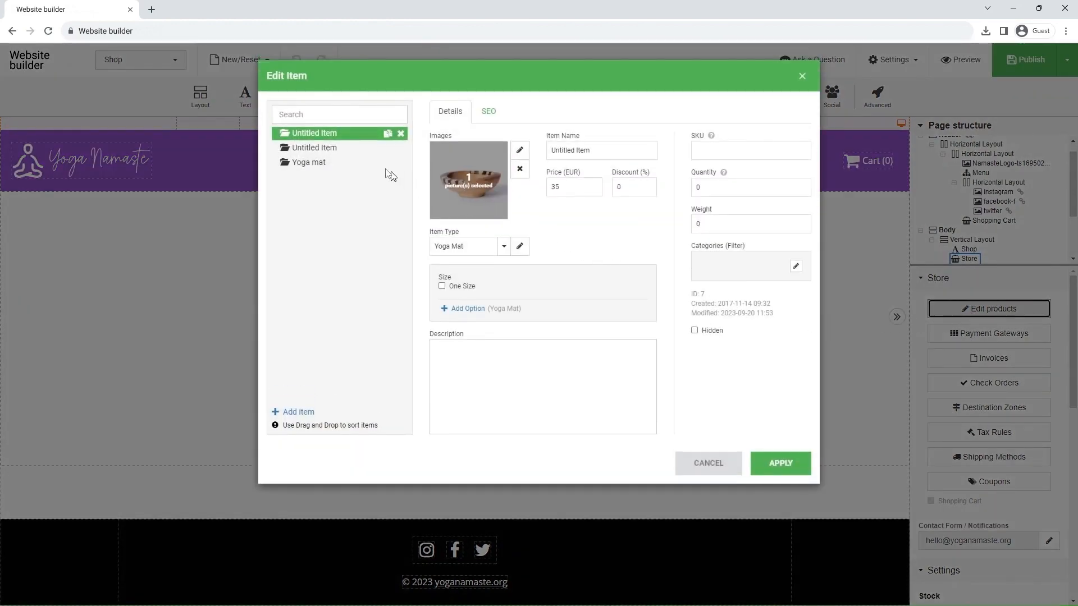
{"action": "left_click", "coordinate": [330, 150]}
{"action": "left_click", "coordinate": [601, 150]}
{"action": "key", "text": "ctrl+a"}
{"action": "type", "text": "Wa"}
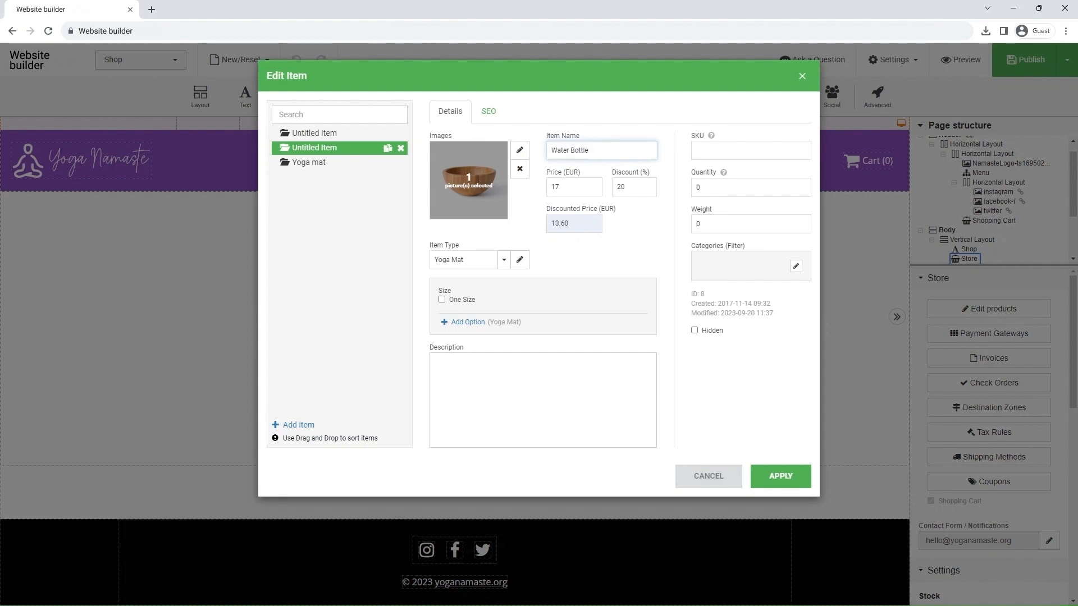
- Replace the water bottle's bowl picture with the uploaded Shop-Bottle image
{"action": "left_click", "coordinate": [519, 150]}
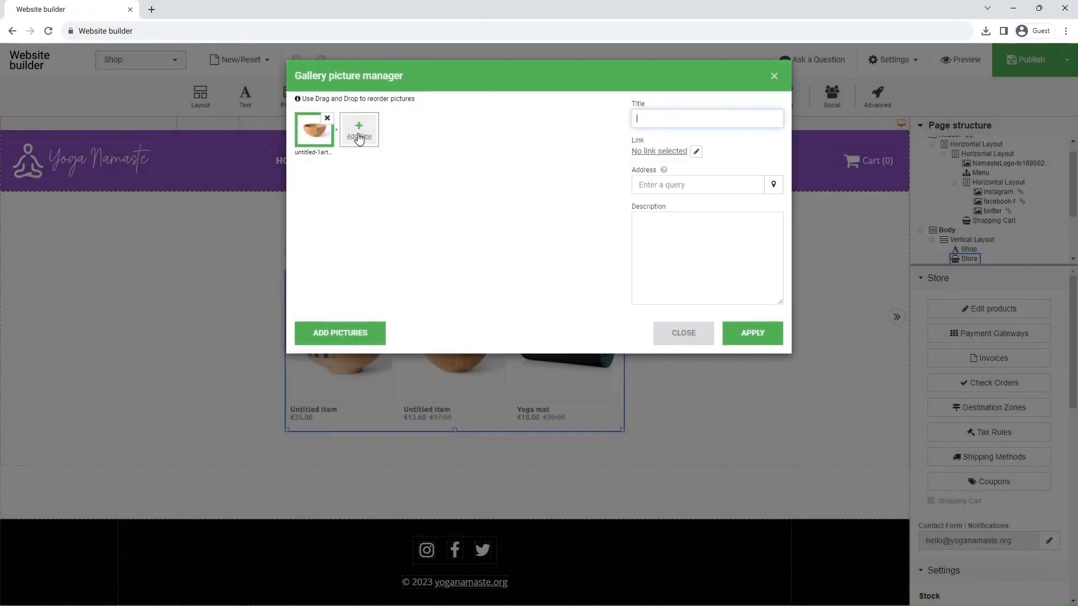
{"action": "left_click", "coordinate": [327, 119]}
{"action": "left_click", "coordinate": [329, 121]}
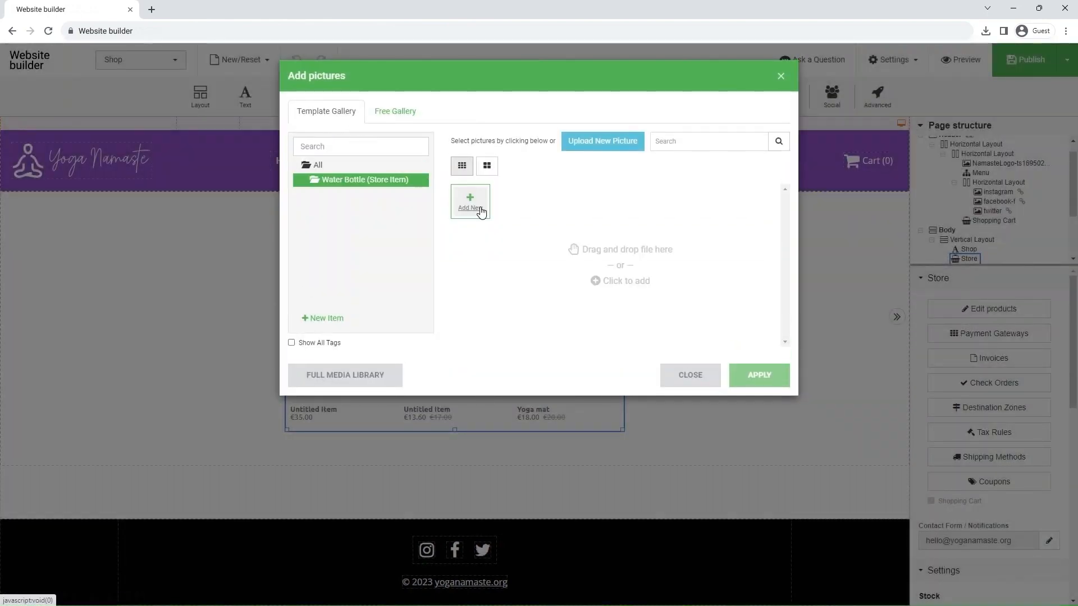
{"action": "left_click", "coordinate": [469, 203]}
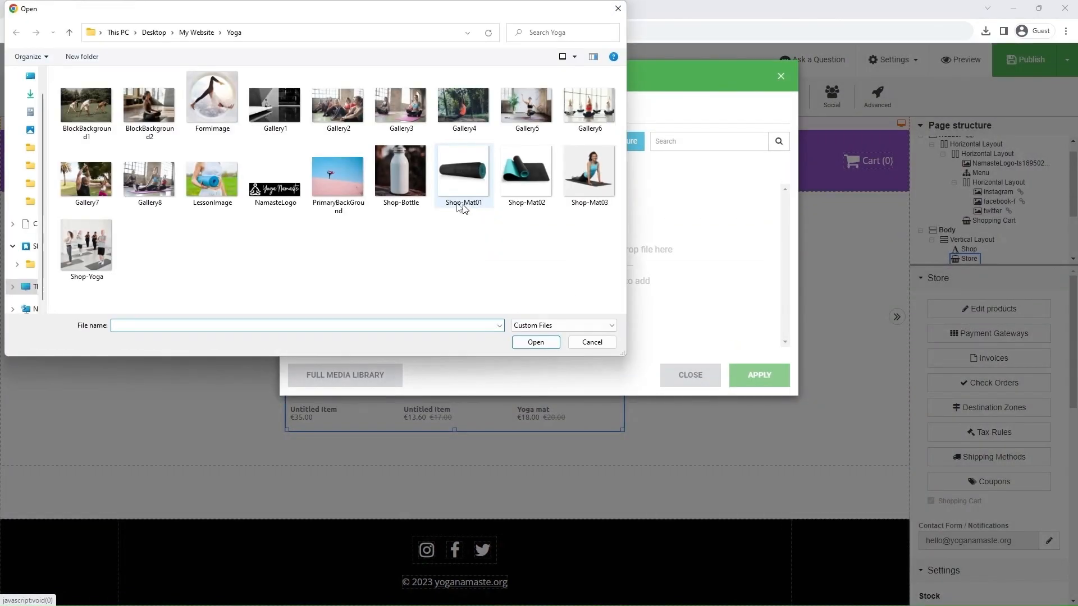
{"action": "left_click", "coordinate": [406, 193]}
{"action": "left_click", "coordinate": [533, 343]}
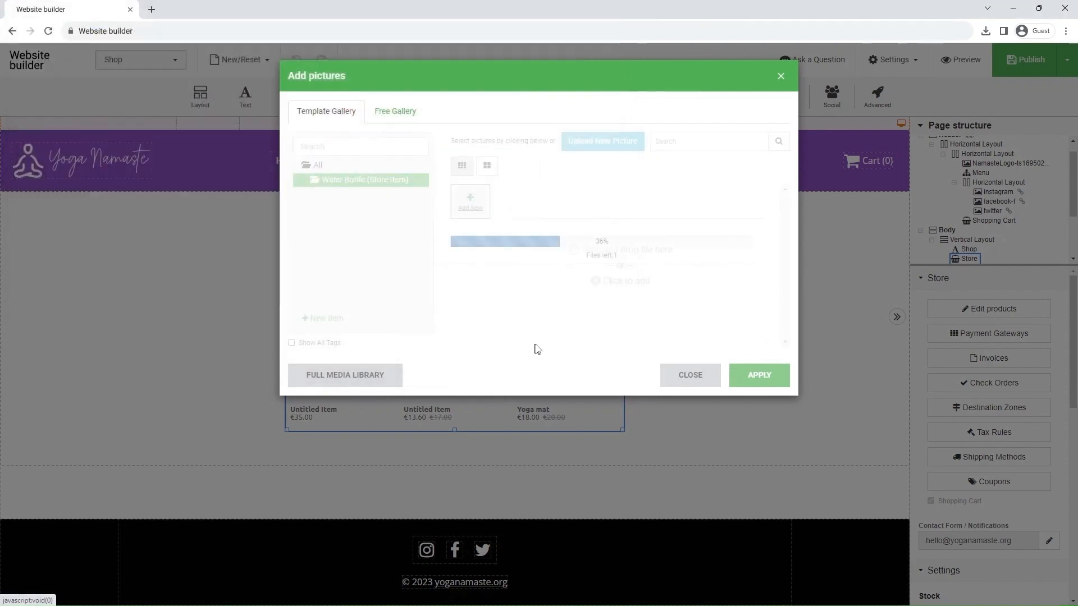
{"action": "left_click", "coordinate": [762, 375]}
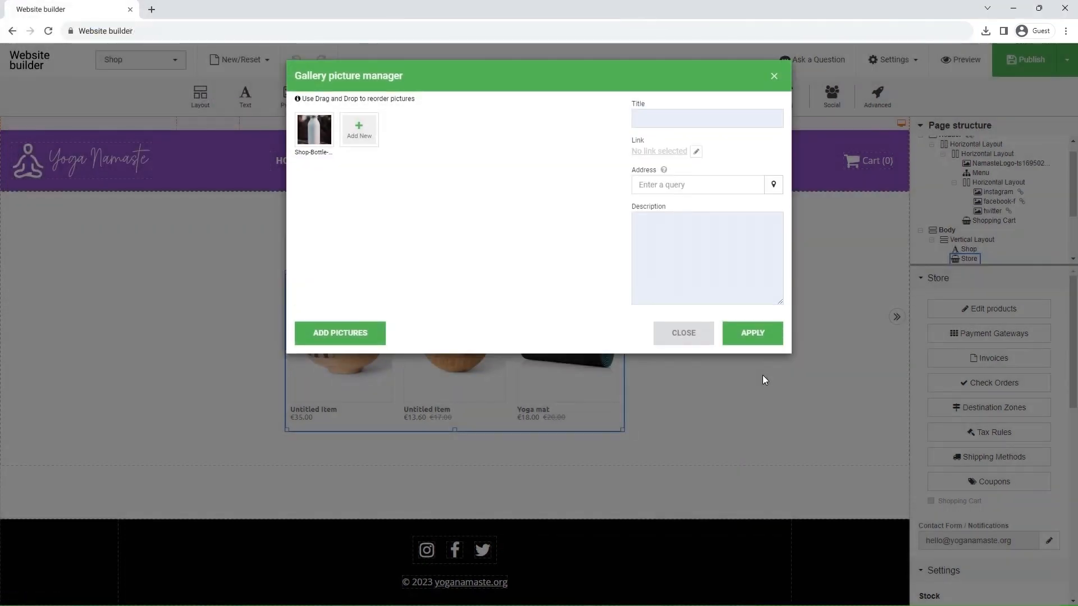
{"action": "left_click", "coordinate": [761, 336]}
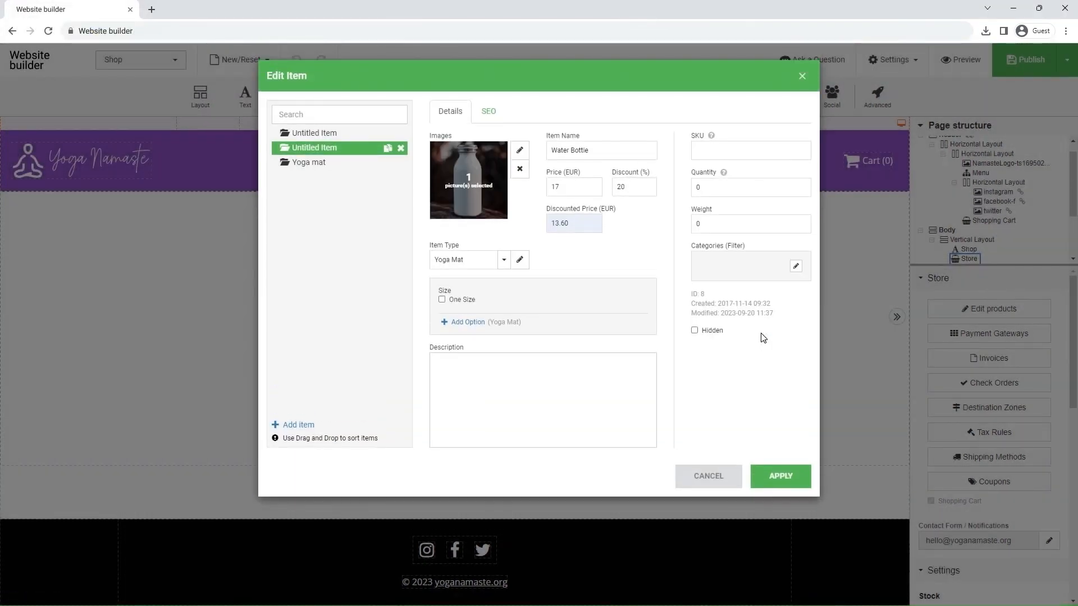
- Create a new item type named Water Bottle and add an empty option to it
{"action": "left_click", "coordinate": [519, 260]}
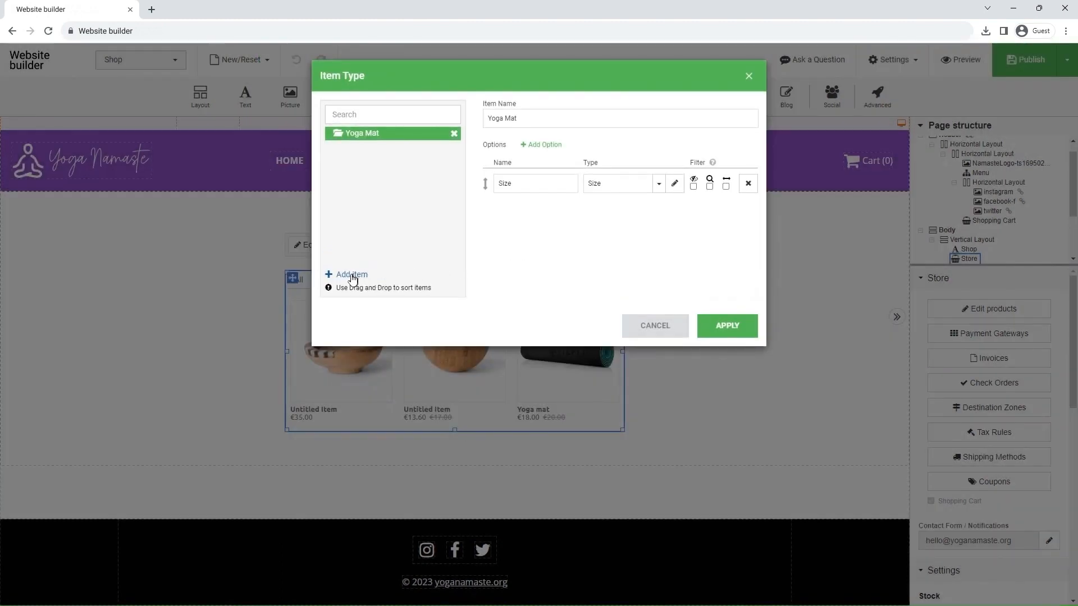
{"action": "left_click", "coordinate": [347, 276]}
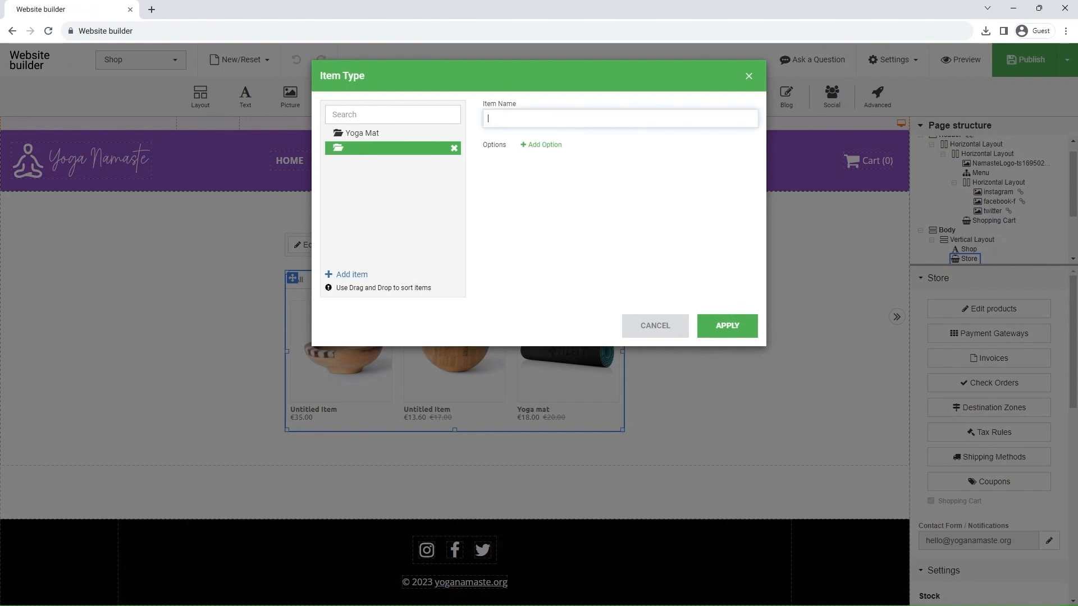
{"action": "type", "text": "Water Bottle"}
{"action": "left_click", "coordinate": [540, 146]}
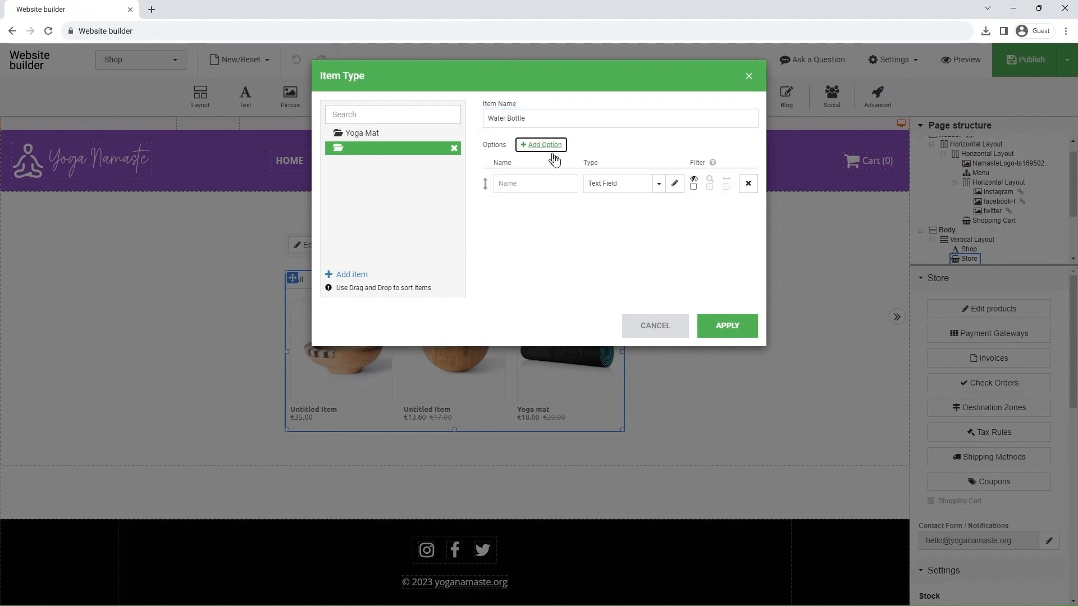
- Create a new field type named Color for the option and set its type to Colour buttons
{"action": "left_click", "coordinate": [680, 189]}
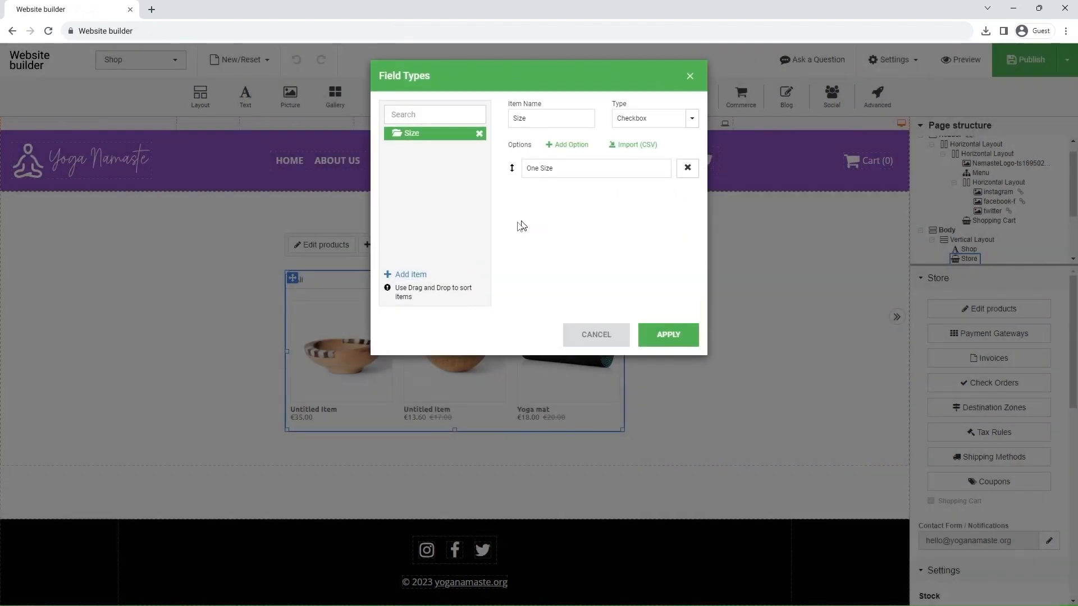
{"action": "left_click", "coordinate": [402, 275]}
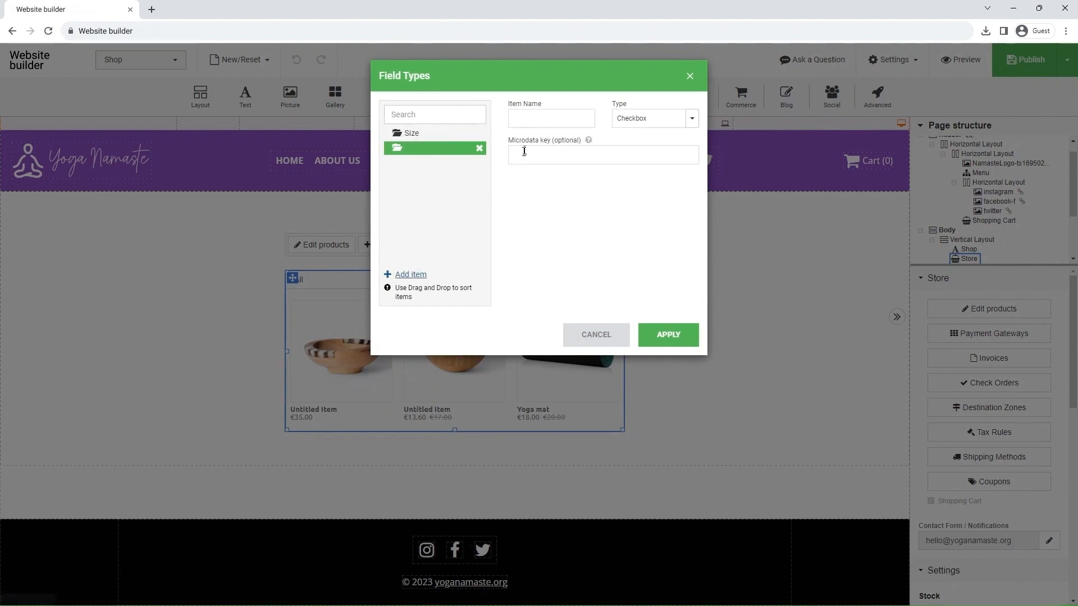
{"action": "left_click", "coordinate": [513, 118]}
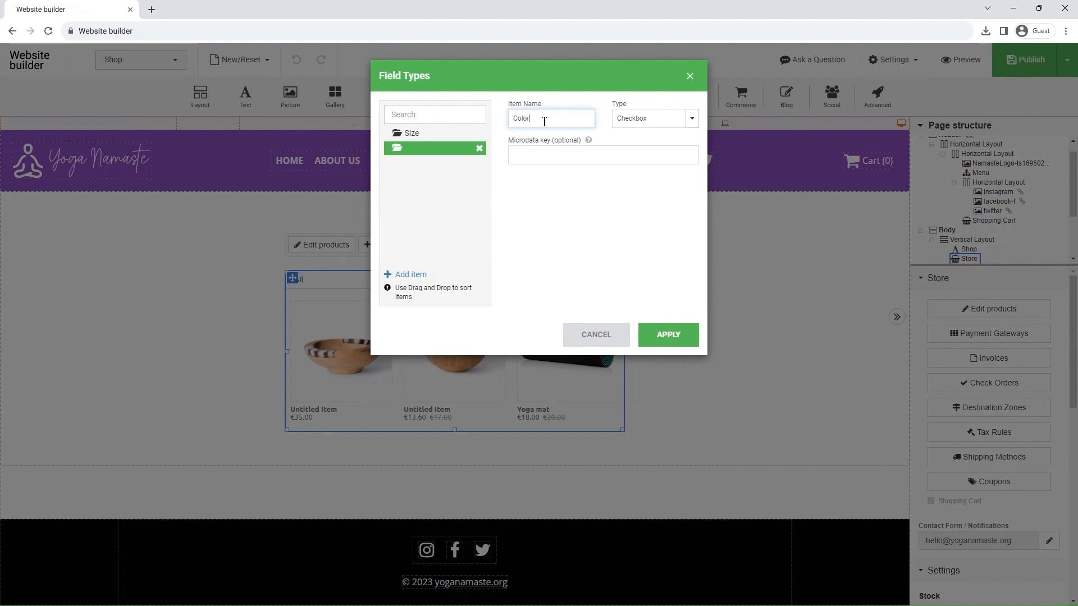
{"action": "left_click", "coordinate": [624, 125]}
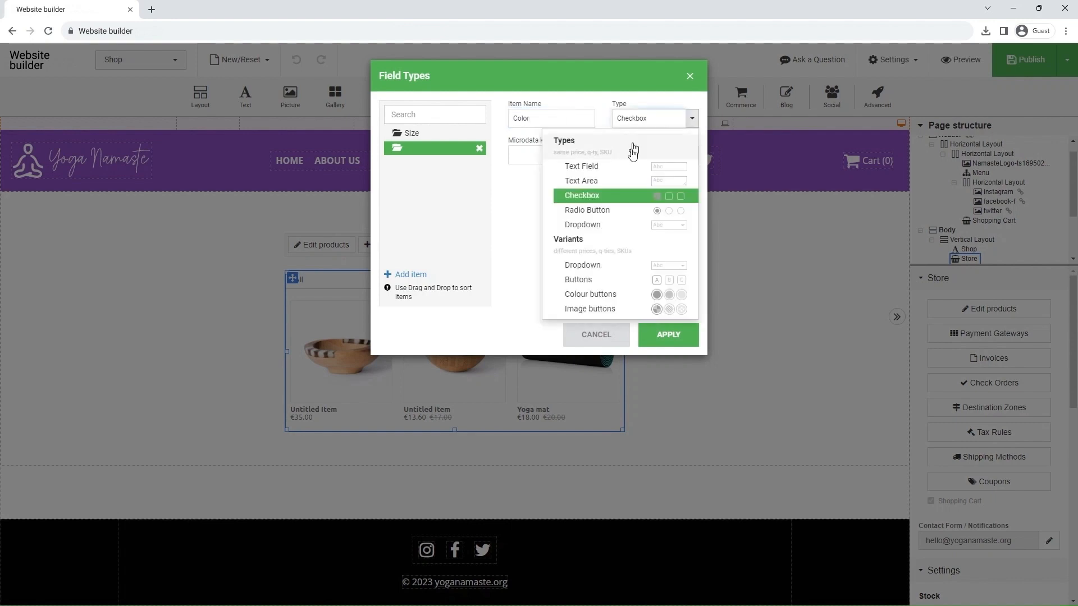
{"action": "left_click", "coordinate": [614, 294]}
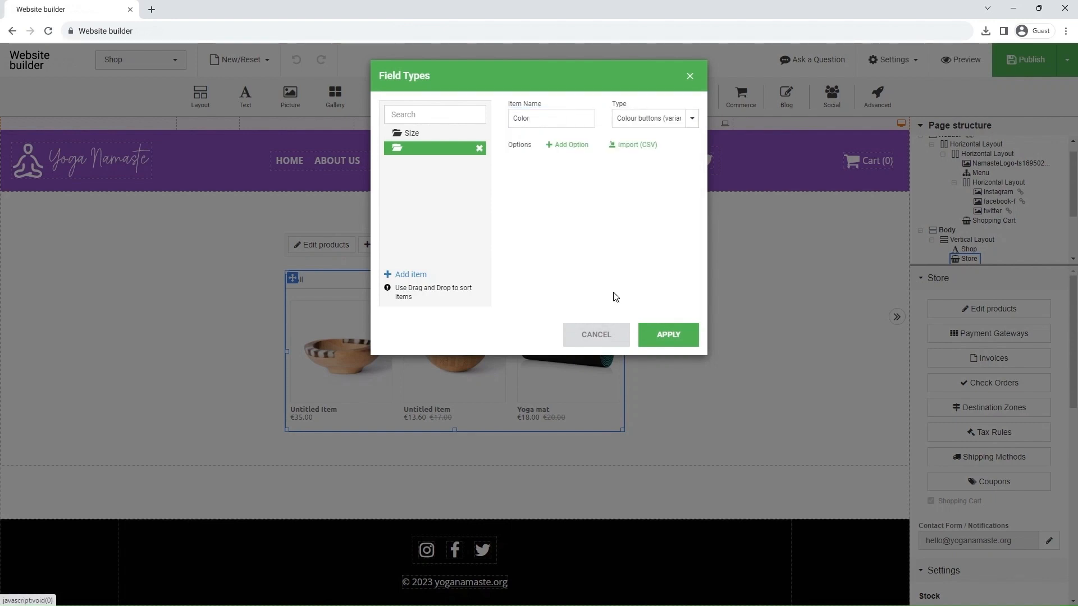
- Add two options to the Color field type, naming the first White with colour FFFFFF at 100% opacity
{"action": "left_click", "coordinate": [572, 146]}
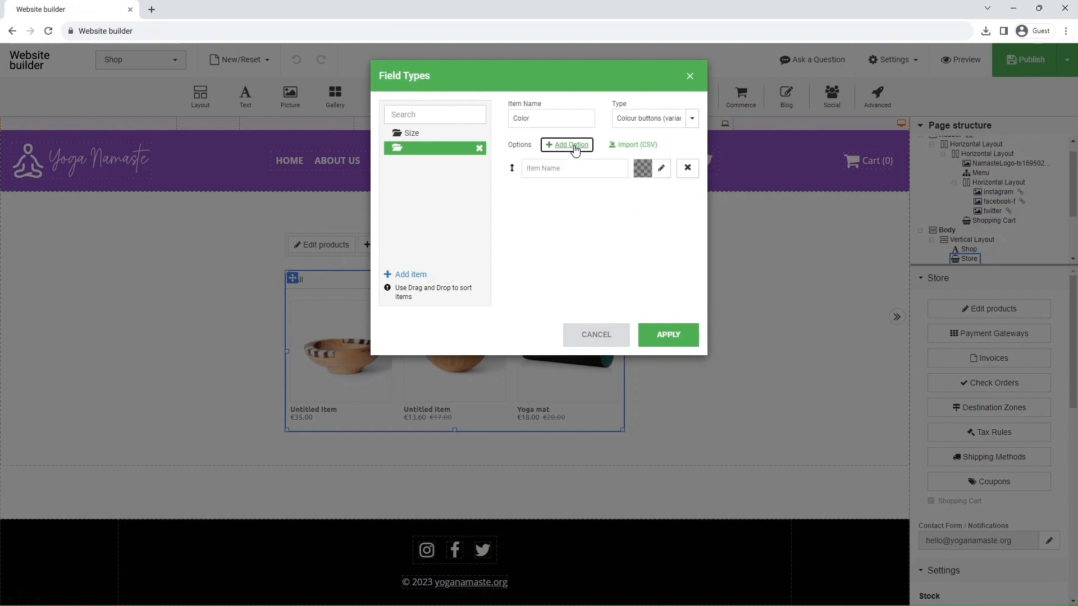
{"action": "left_click", "coordinate": [574, 148]}
{"action": "left_click", "coordinate": [568, 168]}
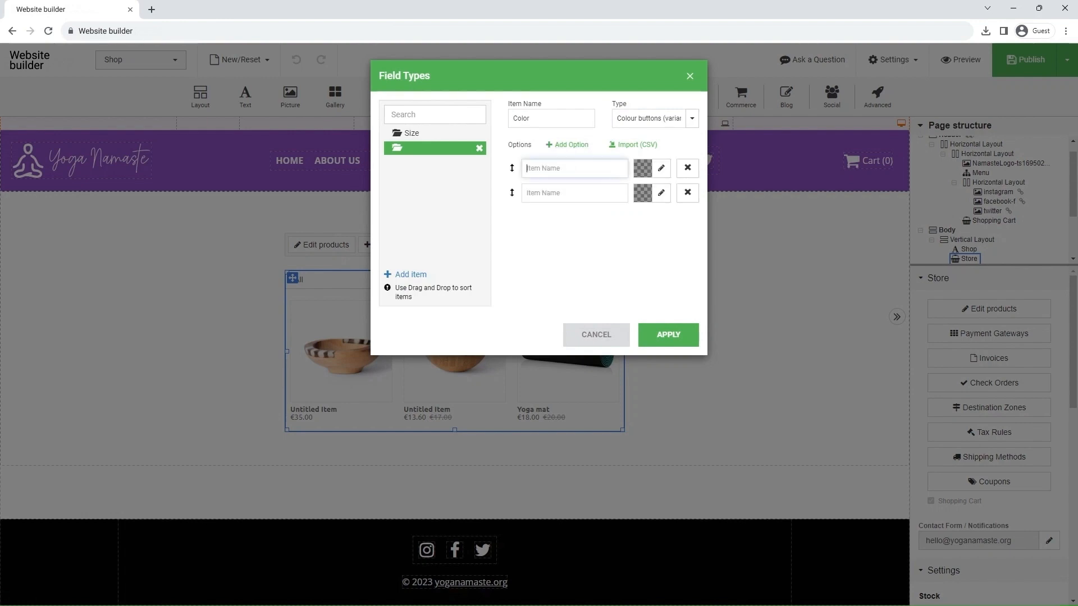
{"action": "type", "text": "White"}
{"action": "left_click", "coordinate": [662, 169]}
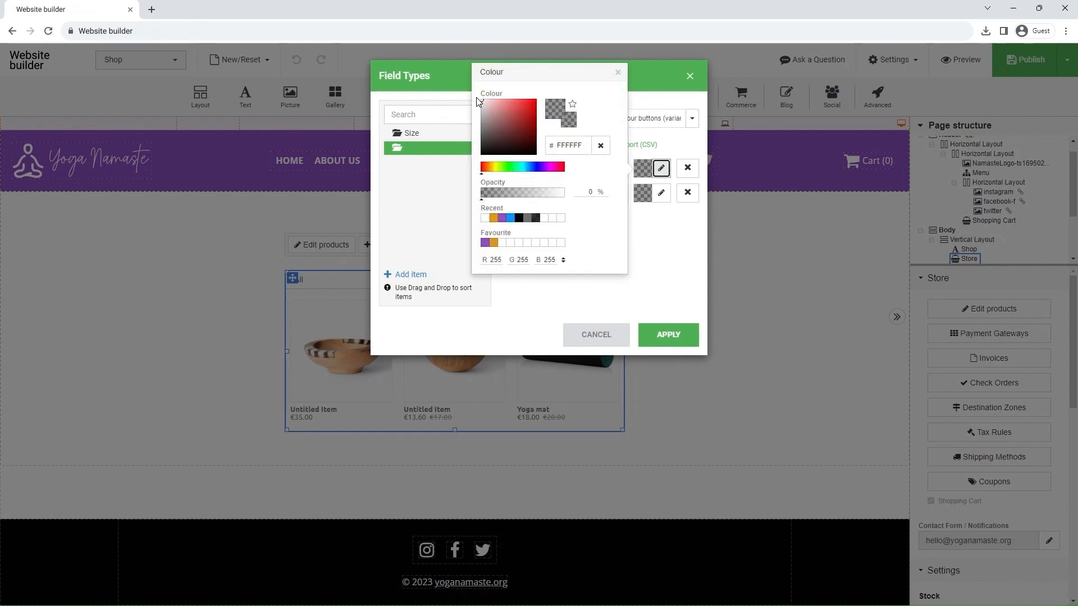
{"action": "mouse_move", "coordinate": [486, 105]}
{"action": "left_mouse_down"}
{"action": "mouse_move", "coordinate": [510, 106]}
{"action": "mouse_move", "coordinate": [470, 98]}
{"action": "left_mouse_up"}
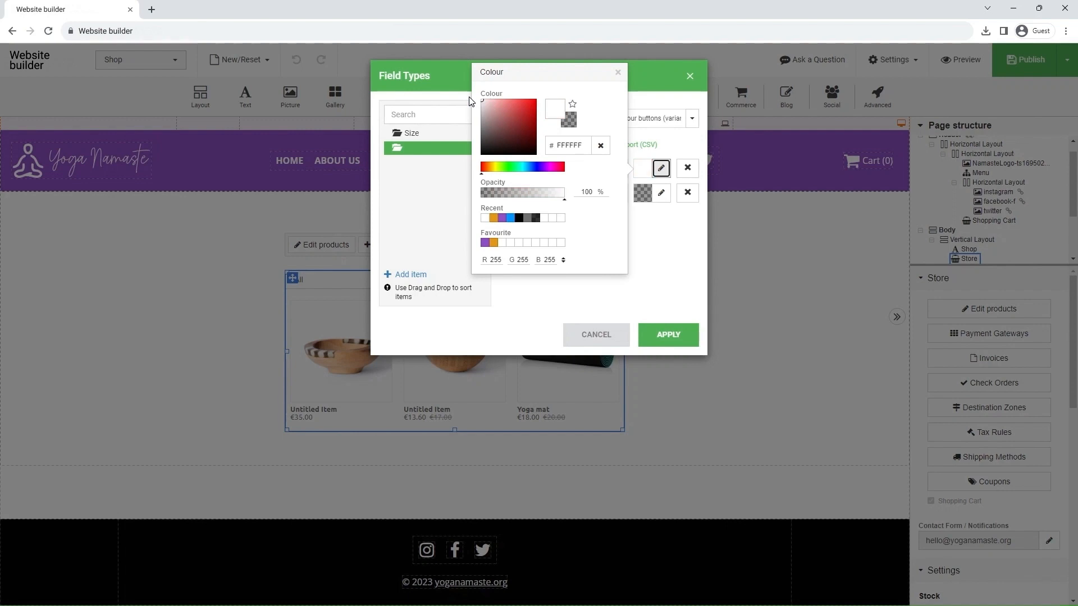
{"action": "left_click", "coordinate": [618, 72]}
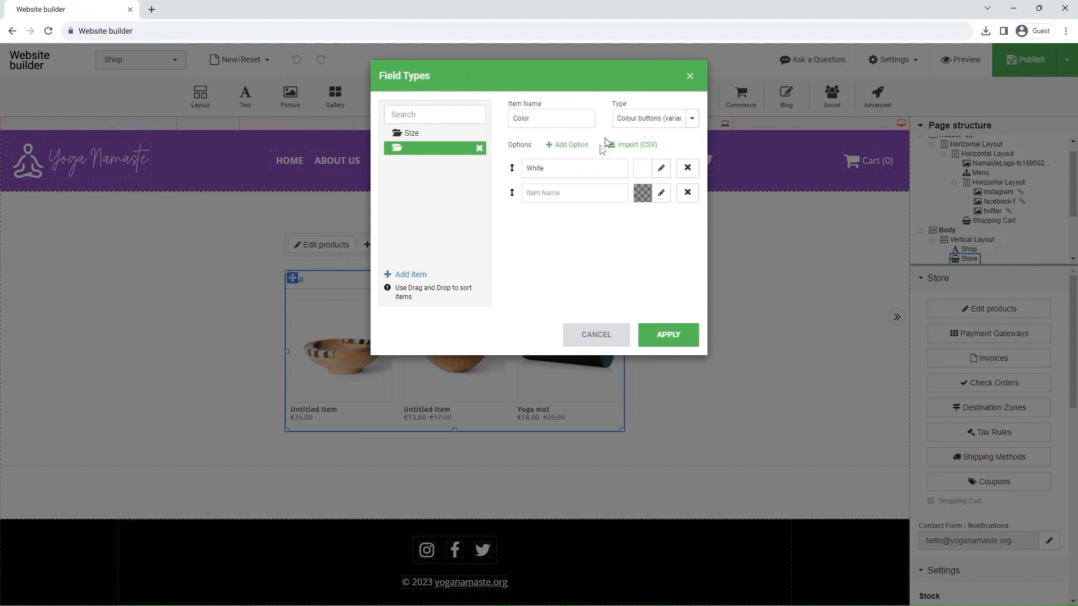
- Name the second Color option Black with colour 000000, and save the field type
{"action": "left_click", "coordinate": [573, 189]}
{"action": "type", "text": "Black"}
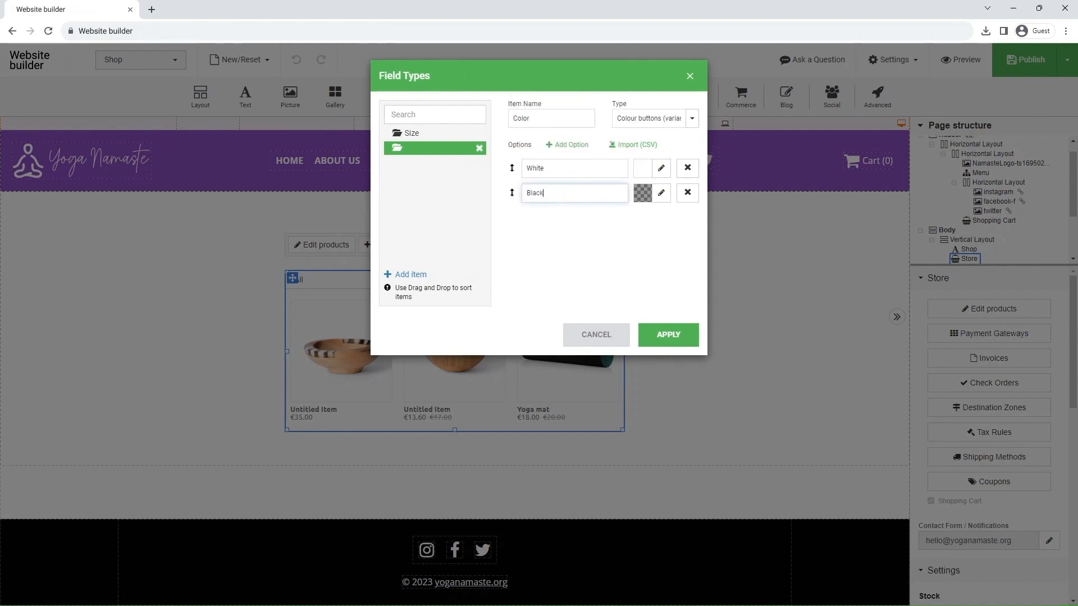
{"action": "left_click", "coordinate": [661, 192]}
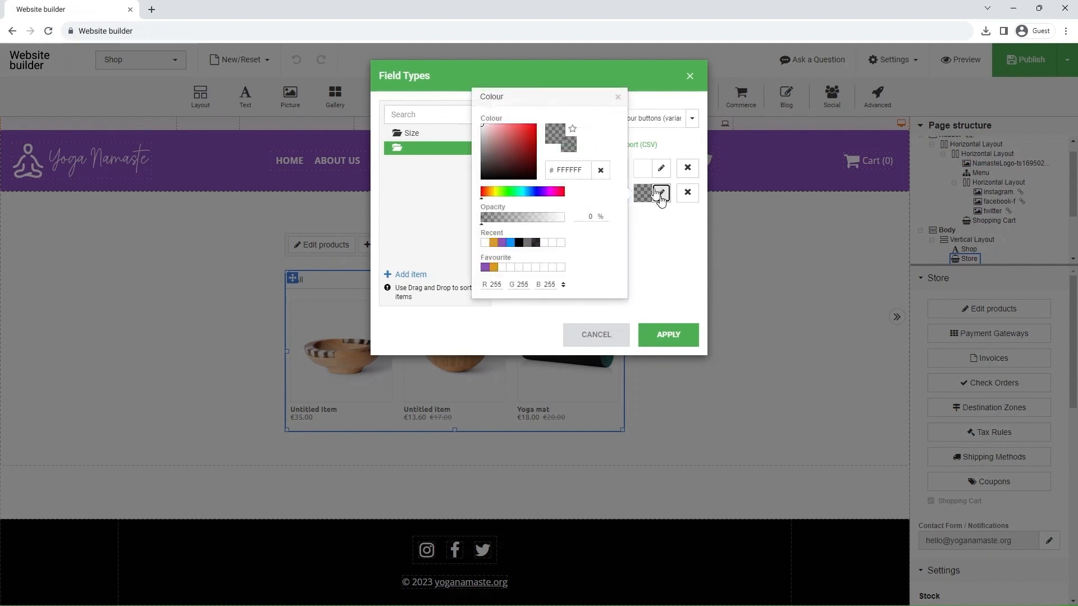
{"action": "left_click_drag", "start_coordinate": [488, 129], "coordinate": [550, 190]}
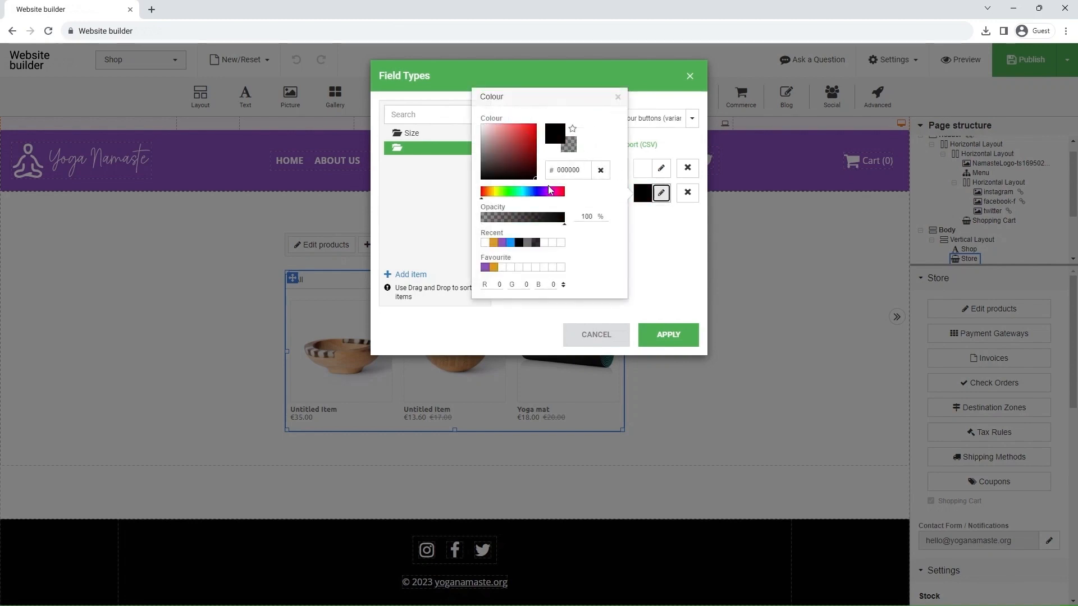
{"action": "left_click", "coordinate": [617, 97]}
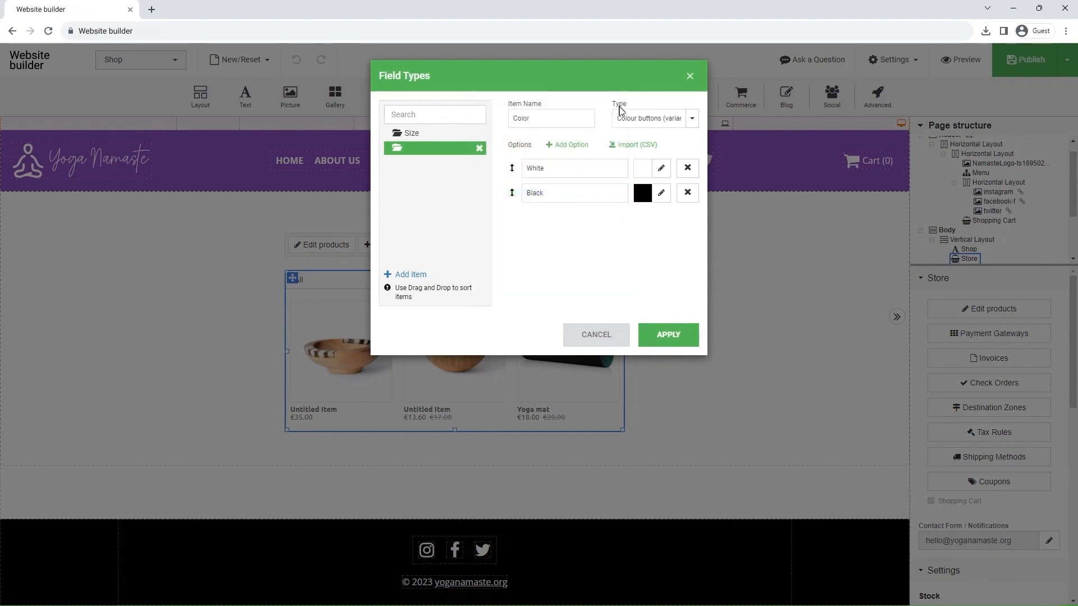
{"action": "left_click", "coordinate": [672, 336]}
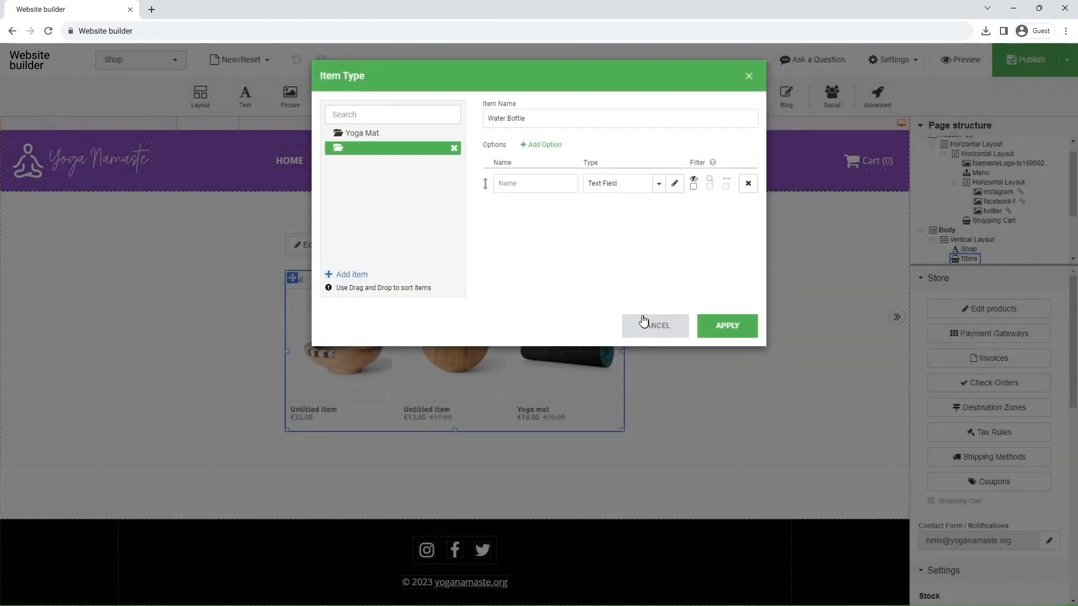
- Assign the Color field type to the Water Bottle option, name the option Color, and save the item type
{"action": "left_click", "coordinate": [533, 185]}
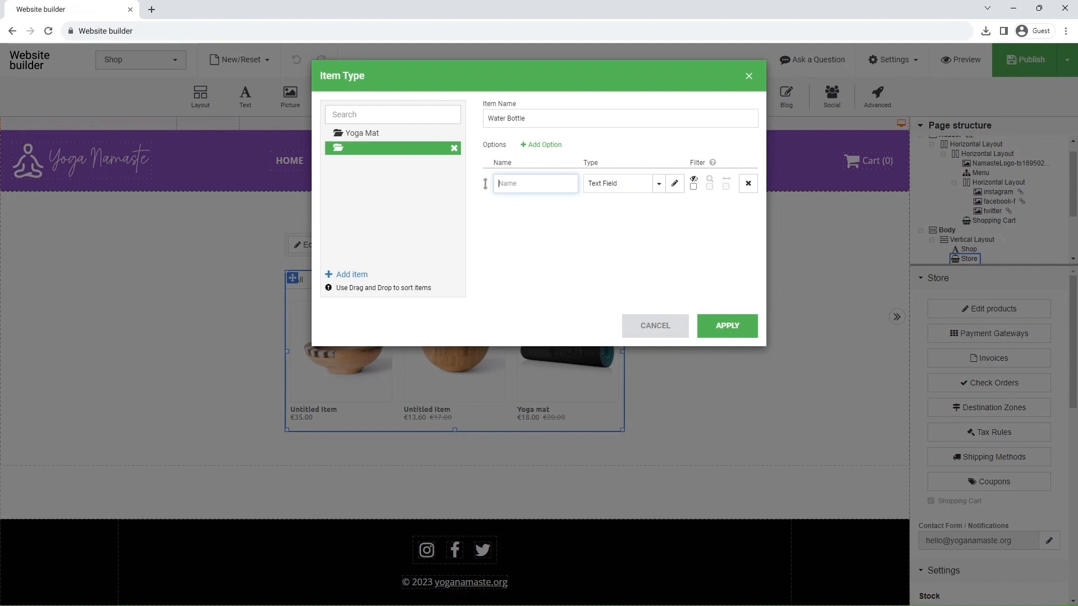
{"action": "left_click", "coordinate": [598, 188]}
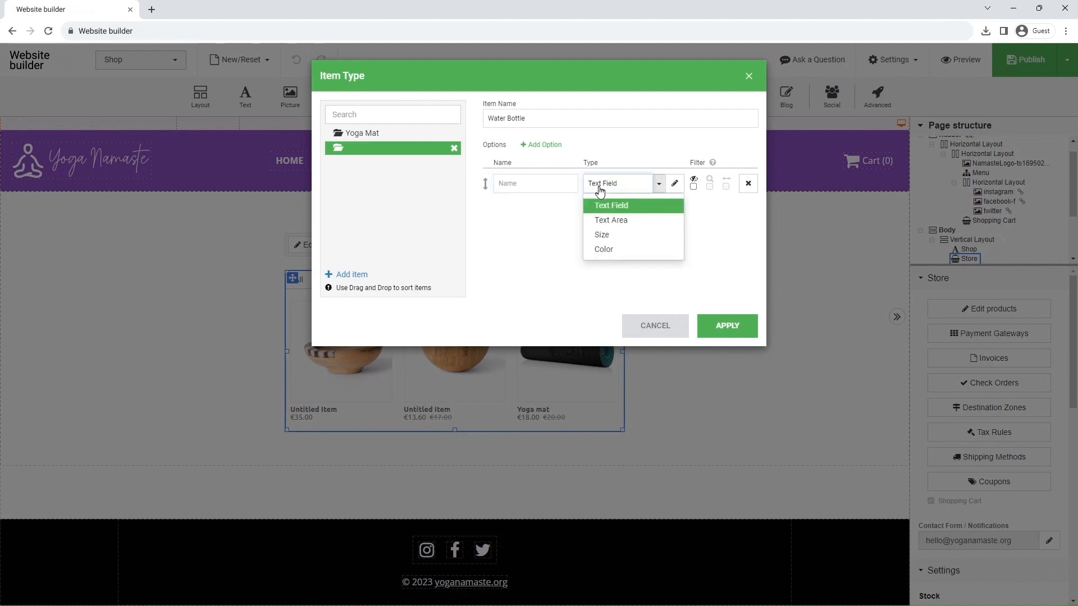
{"action": "left_click", "coordinate": [599, 247]}
{"action": "left_click", "coordinate": [534, 184]}
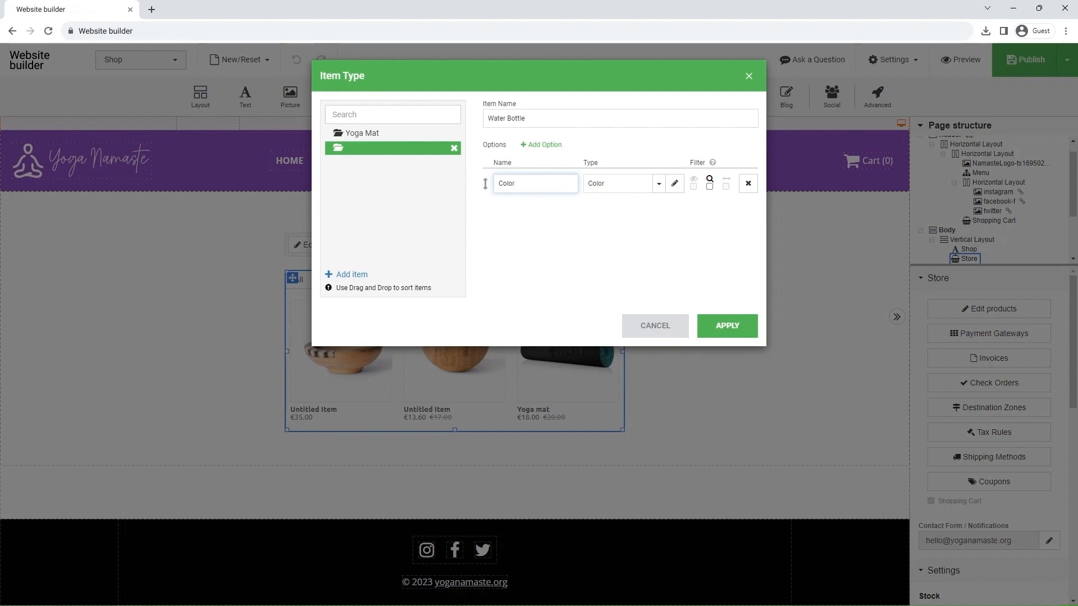
{"action": "type", "text": "Color"}
{"action": "left_click", "coordinate": [739, 328]}
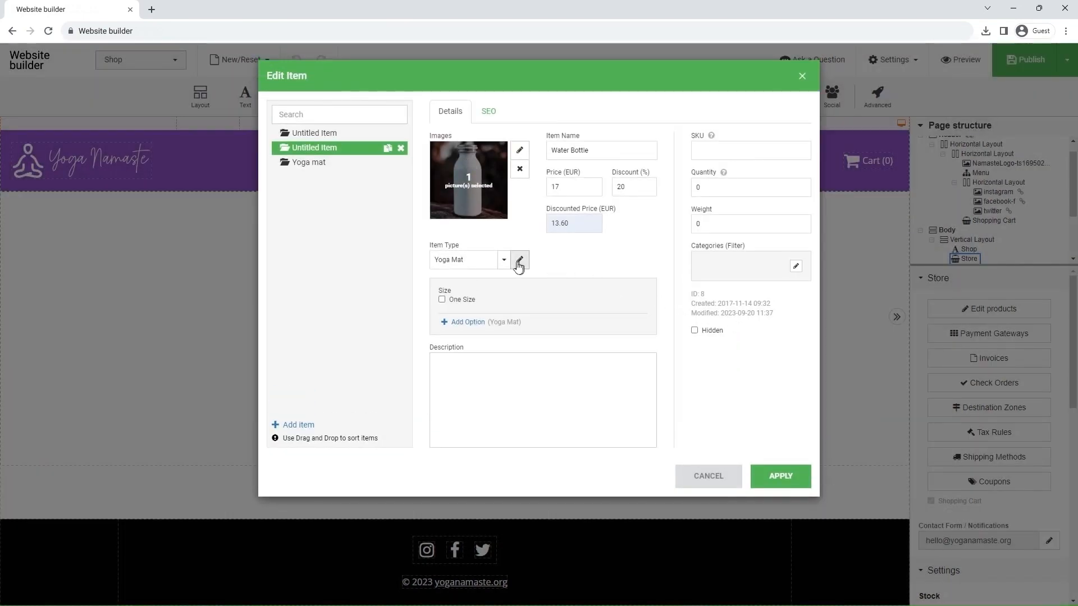
- Assign the Water Bottle item type to the bottle product and set its White and Black variants' prices and discounts for €16.00 reduced from €20.00, then save
{"action": "left_click", "coordinate": [504, 260]}
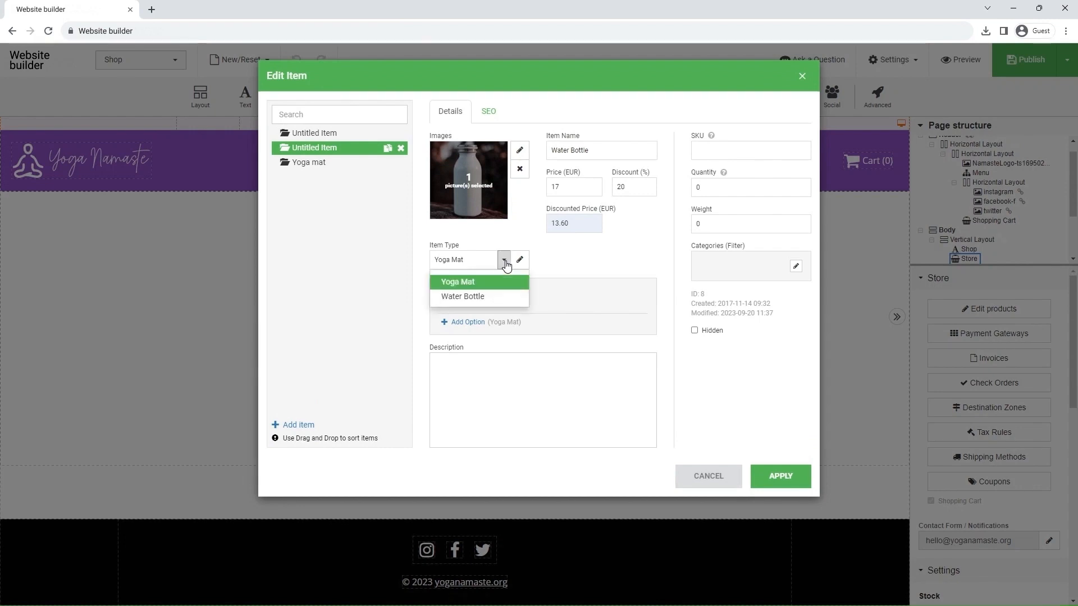
{"action": "left_click", "coordinate": [493, 296]}
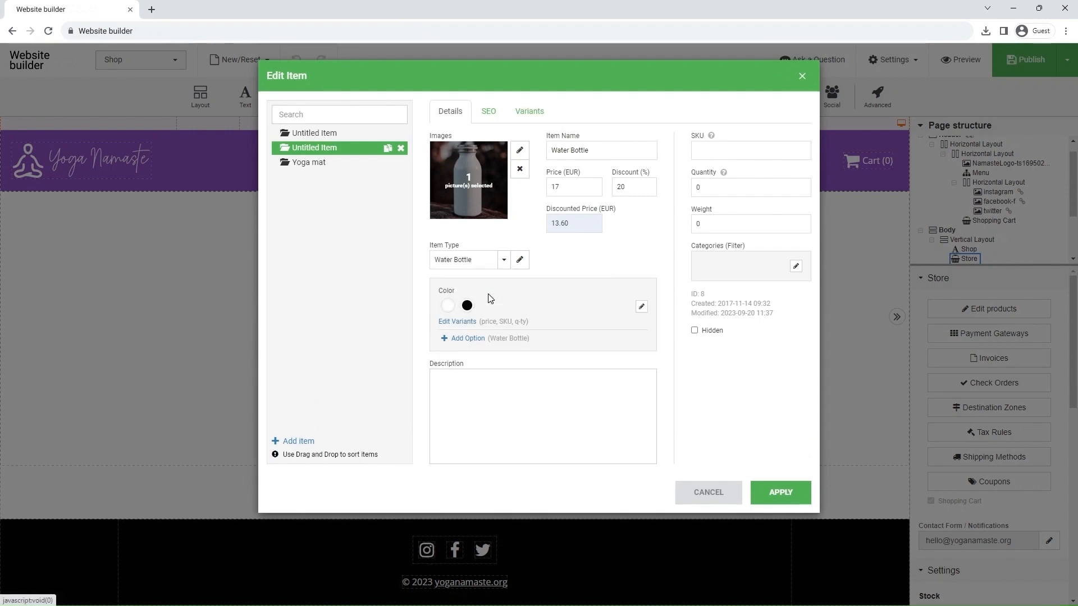
{"action": "left_click", "coordinate": [456, 322]}
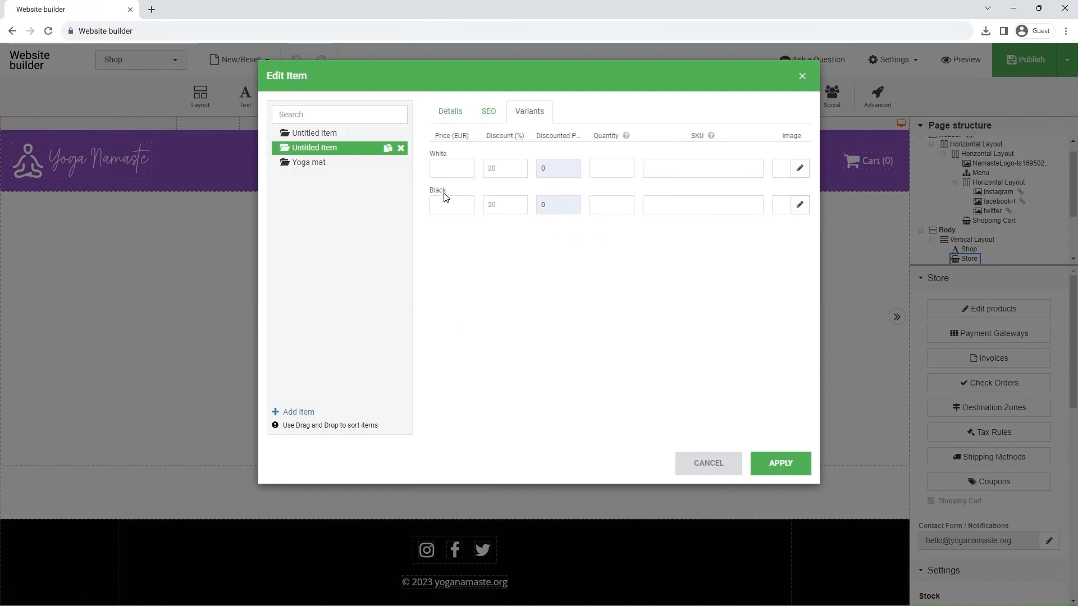
{"action": "left_click", "coordinate": [452, 168]}
{"action": "left_click", "coordinate": [451, 205]}
{"action": "left_click", "coordinate": [505, 205]}
{"action": "left_click", "coordinate": [488, 168]}
{"action": "left_click", "coordinate": [780, 464]}
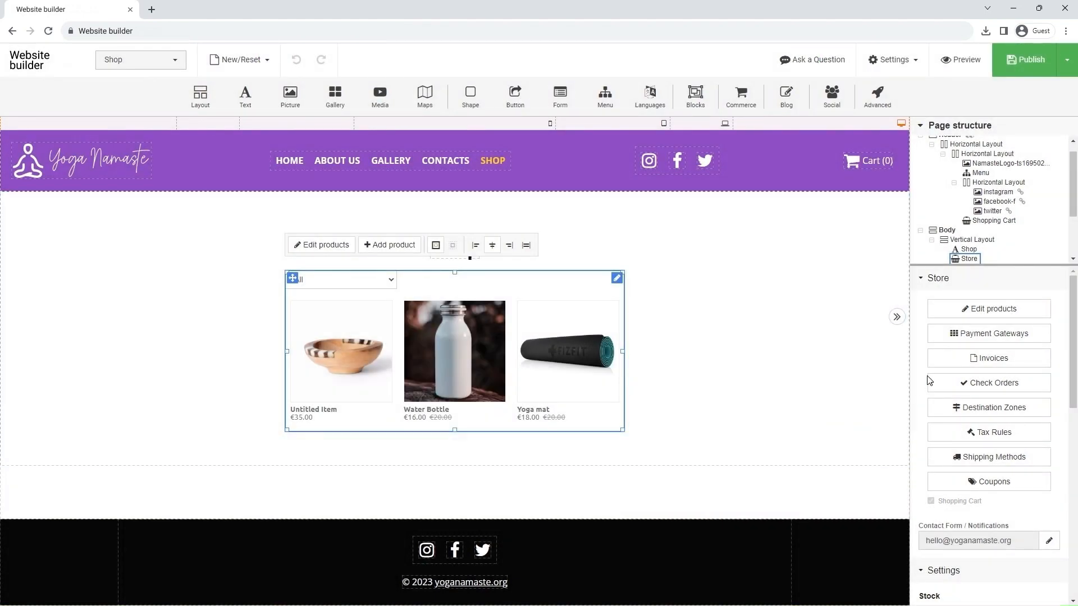
- Open the store's products for editing and rename the remaining untitled item as Group Yoga
{"action": "left_click", "coordinate": [991, 318]}
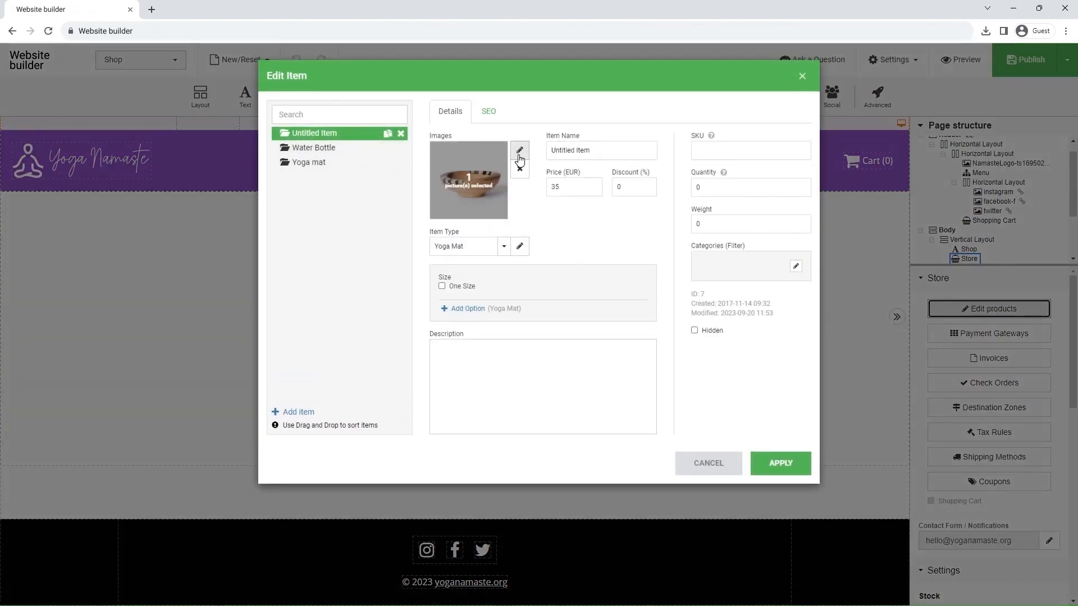
{"action": "triple_click", "coordinate": [564, 151]}
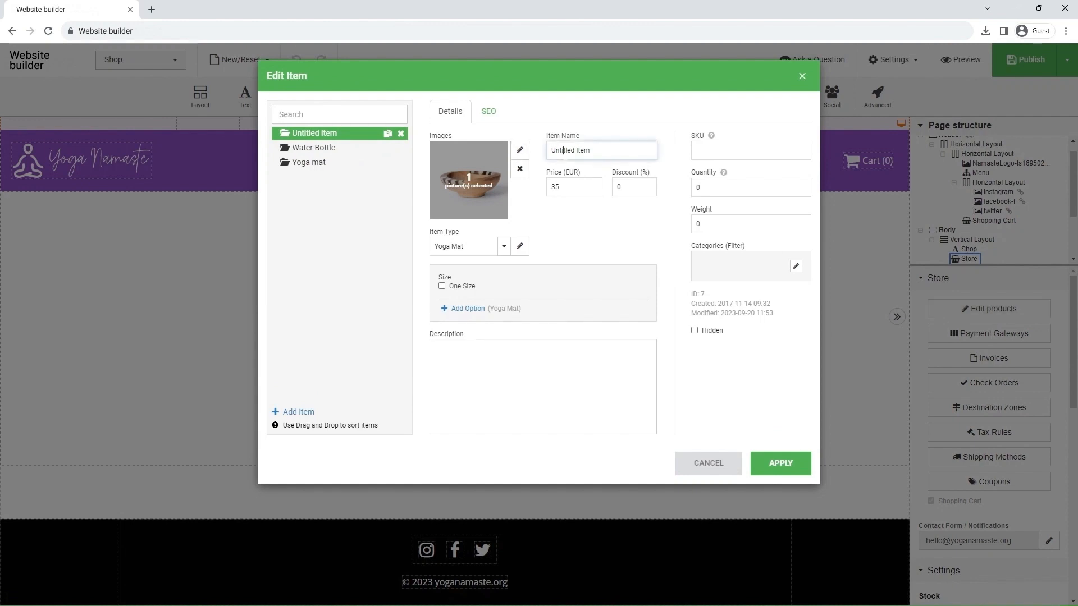
{"action": "type", "text": "Group Yoga"}
- Replace the Group Yoga item's bowl picture with the uploaded Shop-Yoga image
{"action": "left_click", "coordinate": [519, 150]}
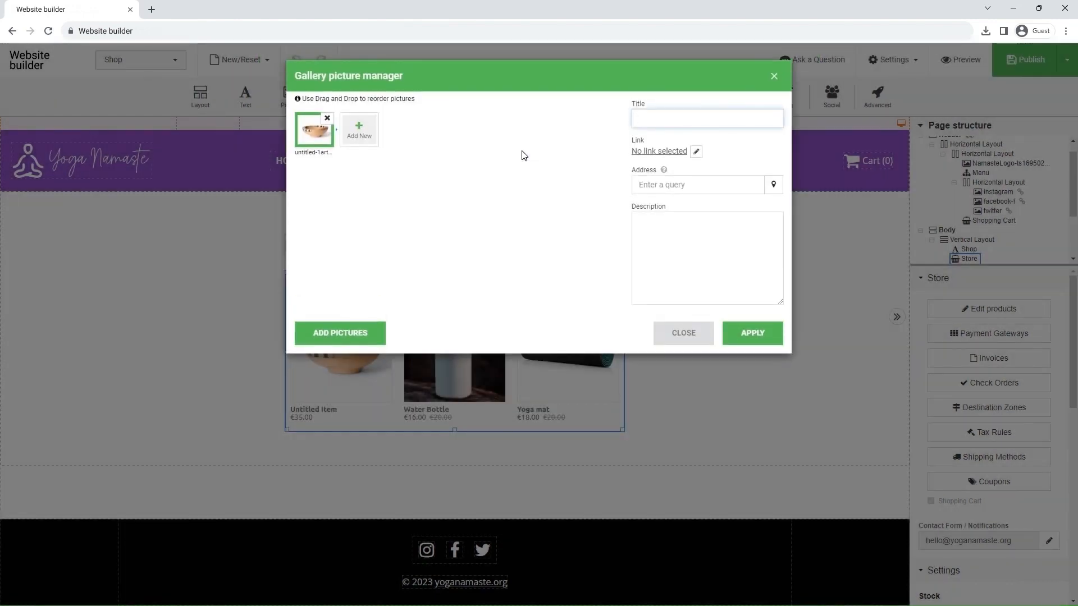
{"action": "left_click", "coordinate": [327, 118]}
{"action": "left_click", "coordinate": [313, 129]}
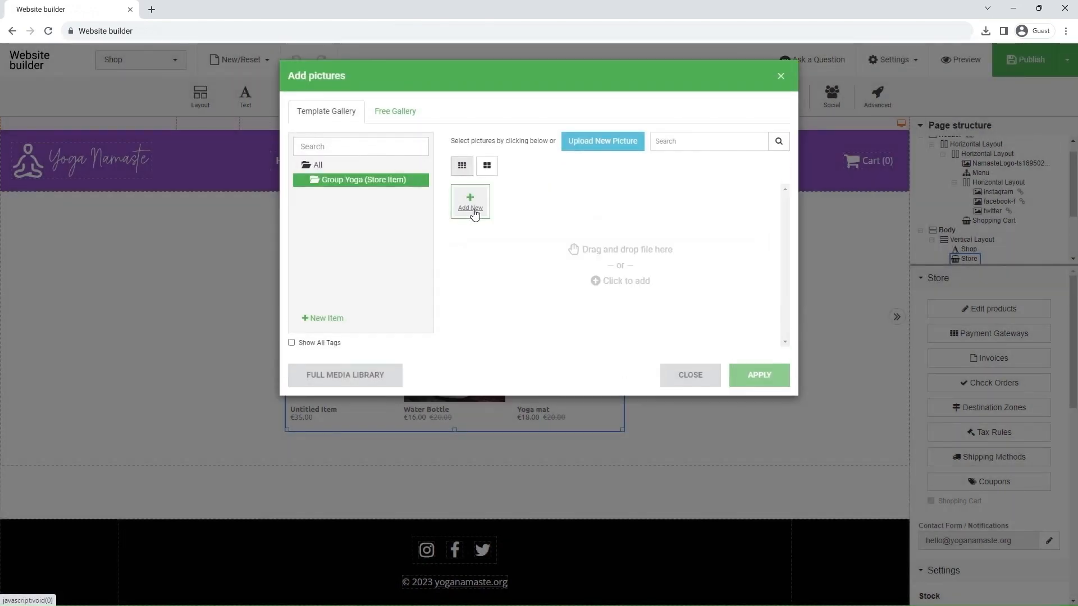
{"action": "left_click", "coordinate": [471, 203]}
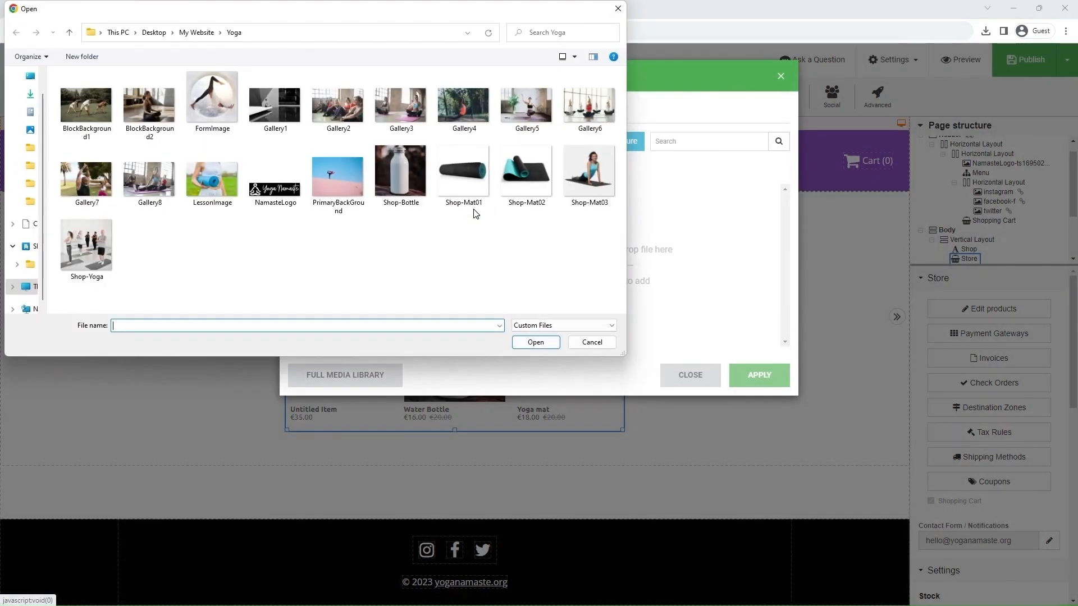
{"action": "left_click", "coordinate": [100, 235]}
{"action": "left_click", "coordinate": [536, 342]}
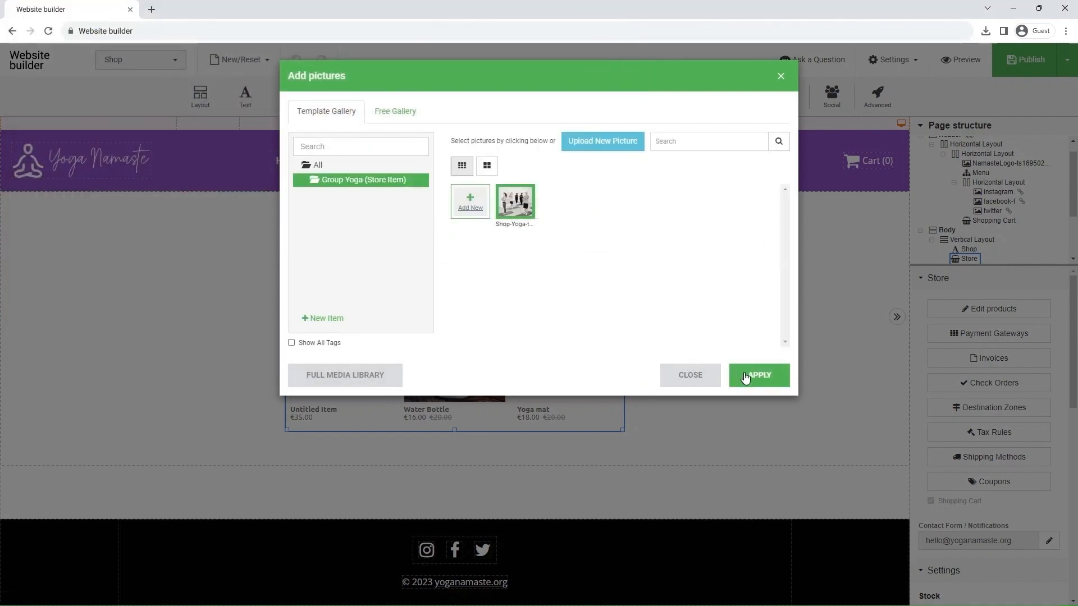
{"action": "left_click", "coordinate": [761, 375]}
{"action": "left_click", "coordinate": [759, 338]}
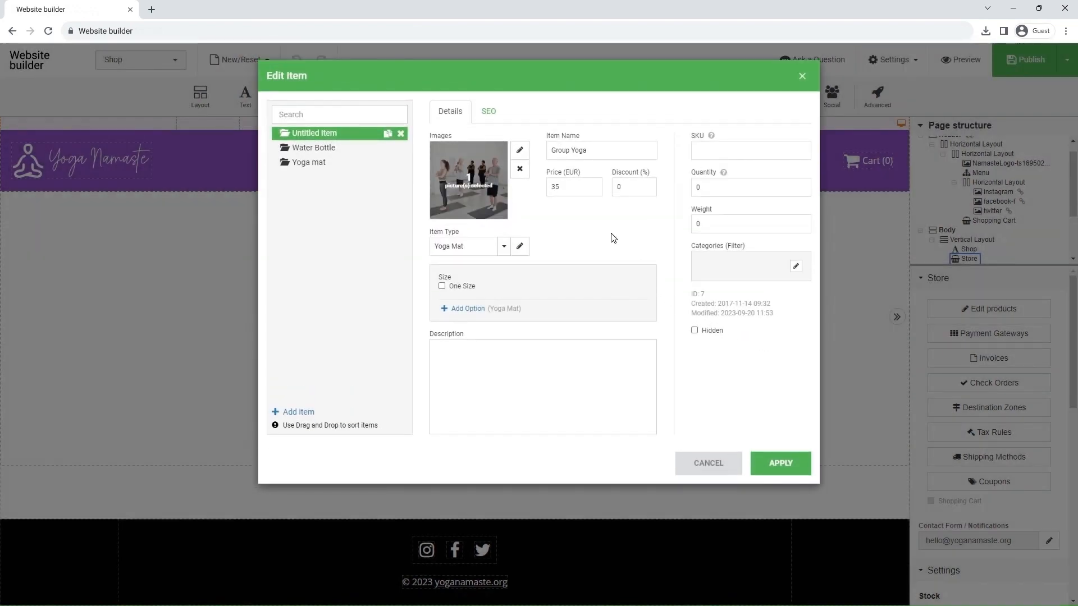
- Create a new item type named Yoga and add one option to it
{"action": "left_click", "coordinate": [520, 246]}
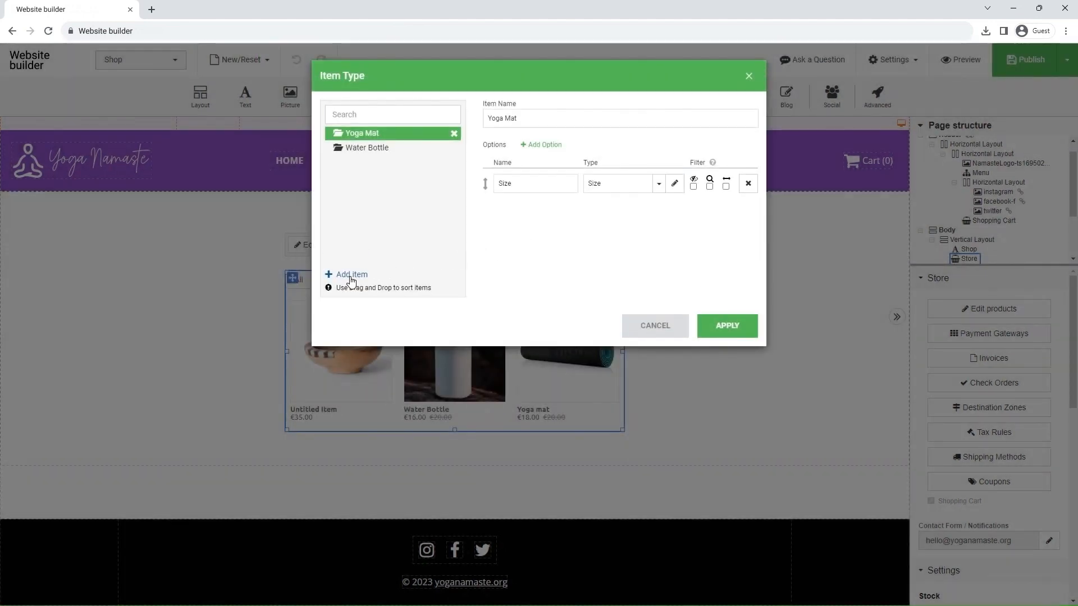
{"action": "left_click", "coordinate": [351, 276]}
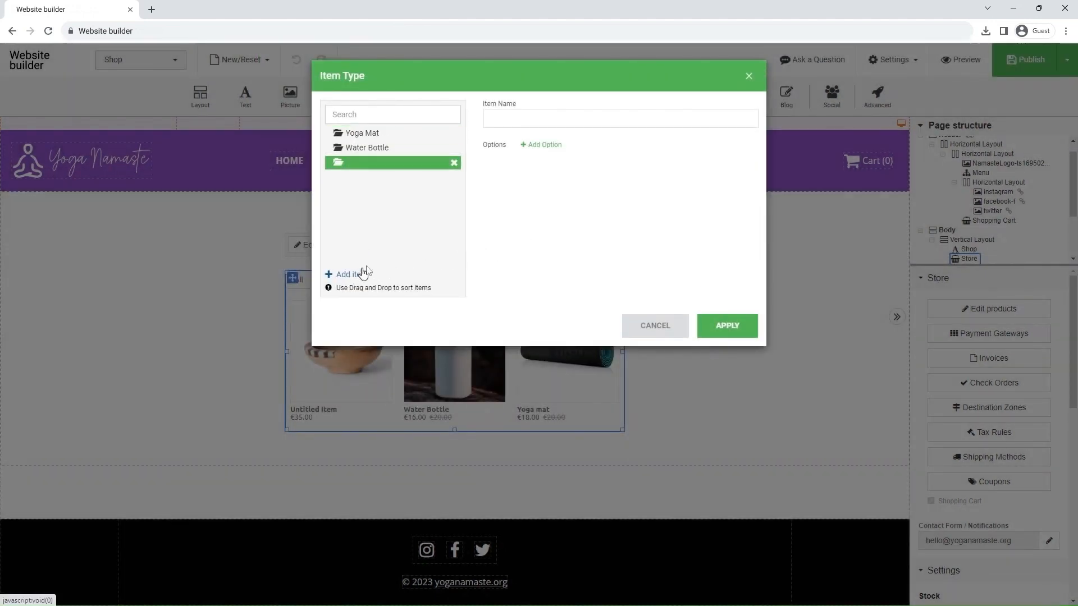
{"action": "left_click", "coordinate": [507, 115]}
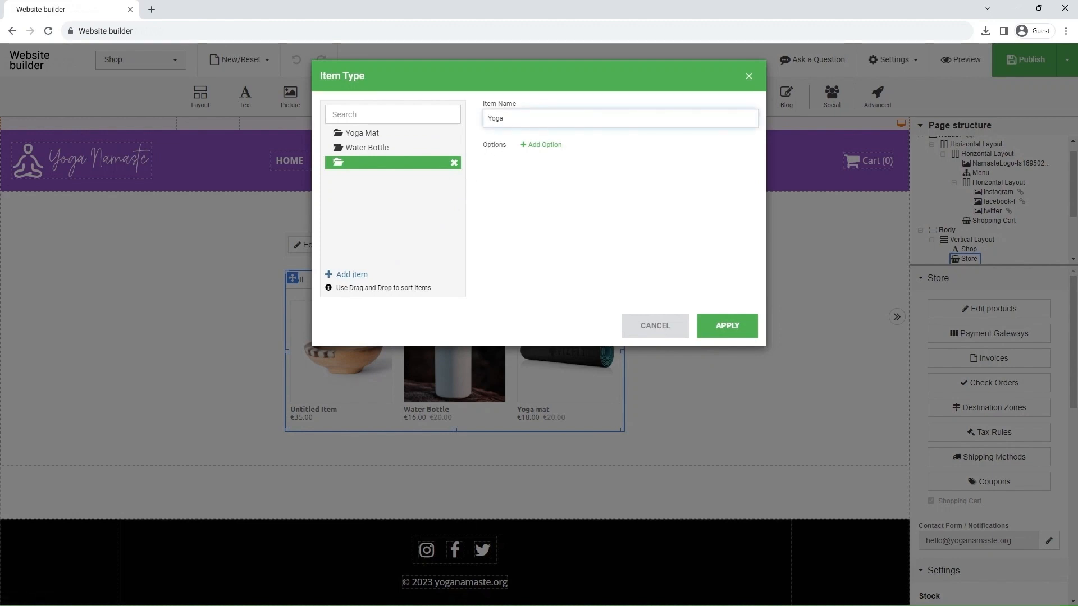
{"action": "left_click", "coordinate": [544, 147]}
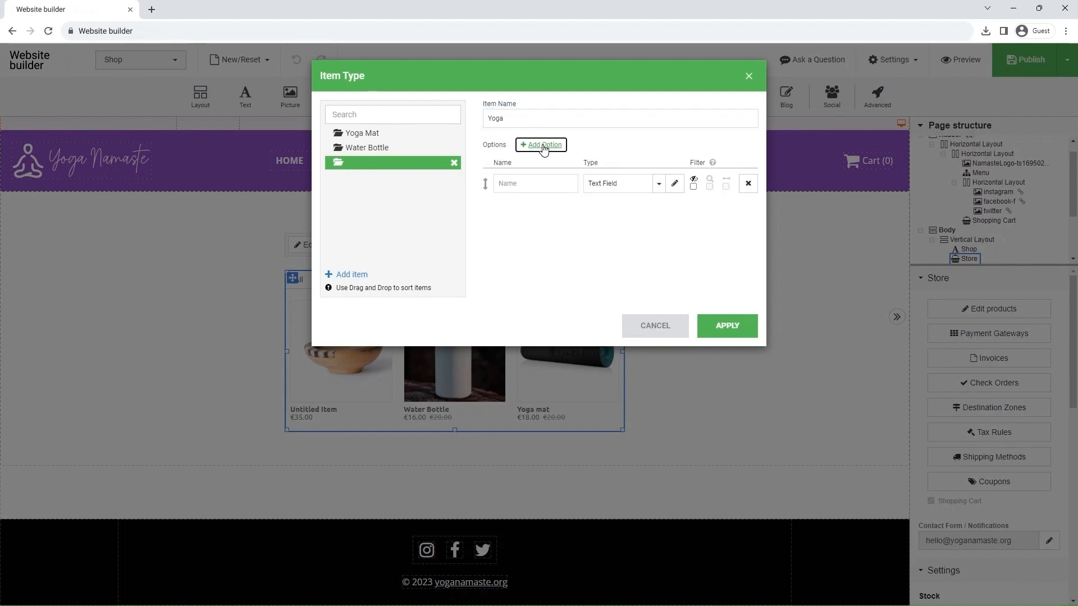
- Add a new field type named Classes and set its type to the Buttons variant
{"action": "left_click", "coordinate": [674, 184]}
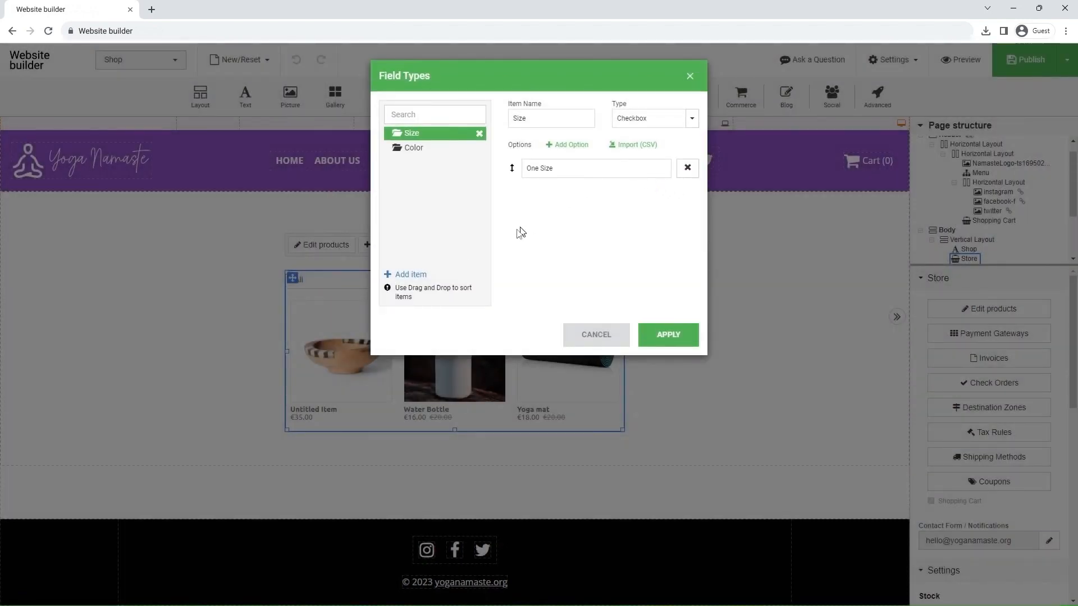
{"action": "left_click", "coordinate": [410, 275]}
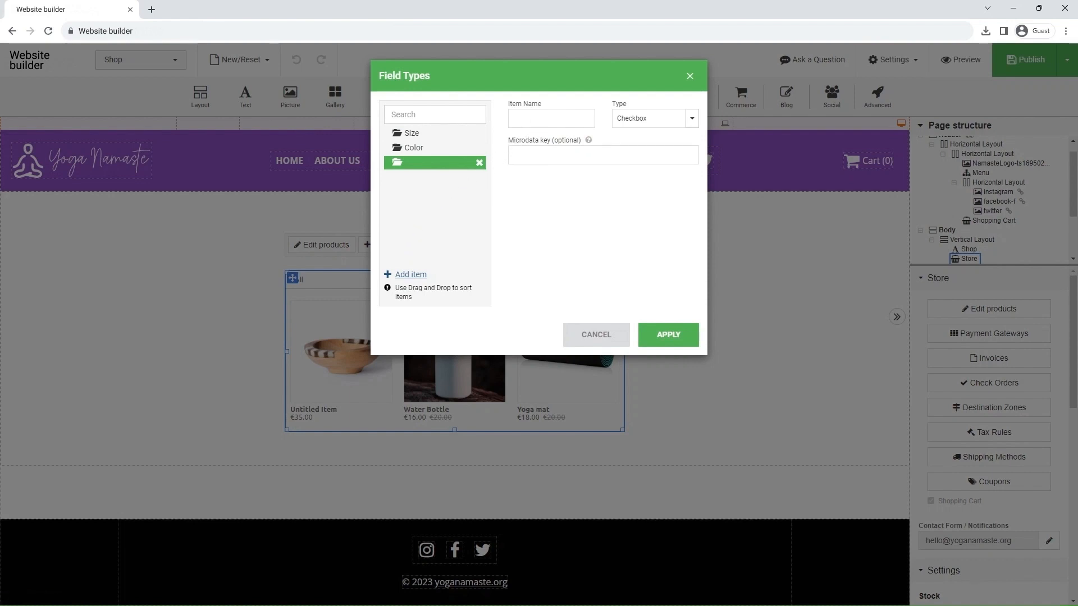
{"action": "left_click", "coordinate": [551, 118]}
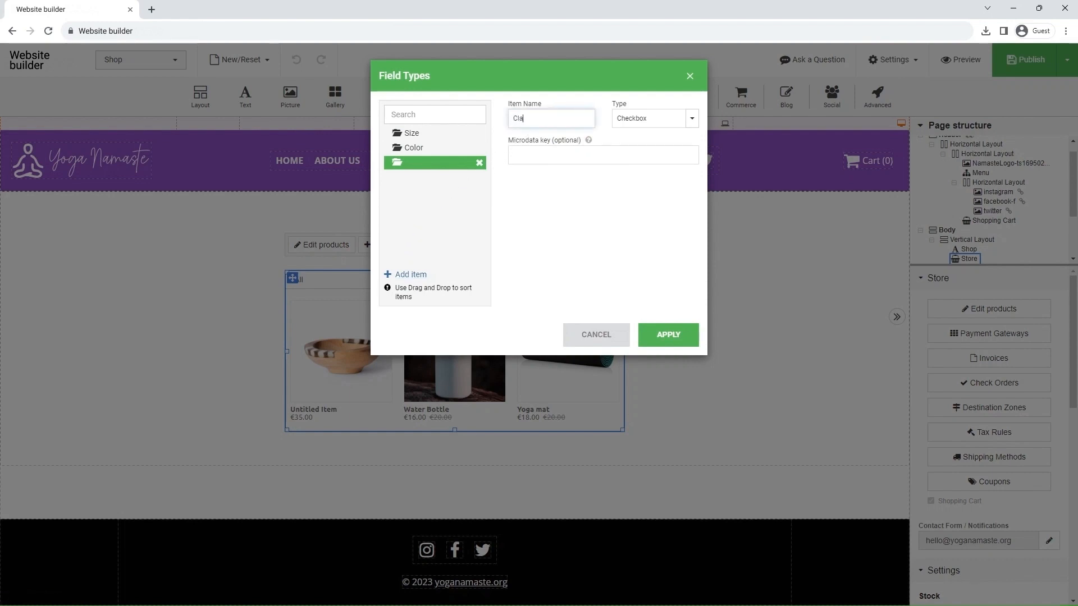
{"action": "left_click", "coordinate": [631, 119]}
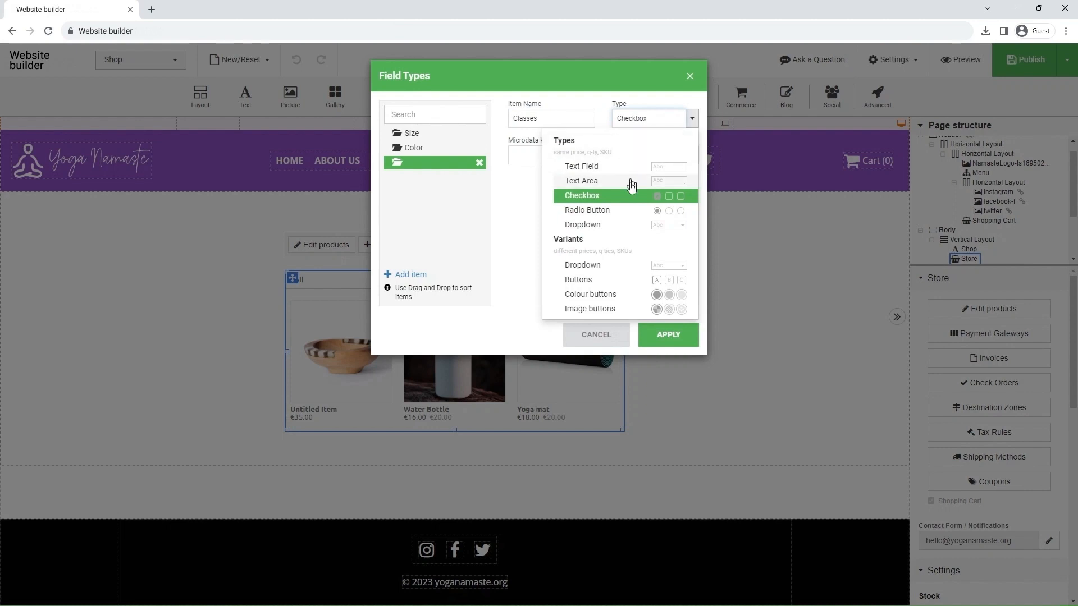
{"action": "left_click", "coordinate": [627, 279]}
- Add the options 1 Class, 5 Classes and 10 Classes to the Classes field type and save it
{"action": "left_click", "coordinate": [570, 147]}
{"action": "left_click", "coordinate": [571, 147]}
{"action": "left_click", "coordinate": [571, 147]}
{"action": "left_click", "coordinate": [567, 166]}
{"action": "type", "text": "1 Class"}
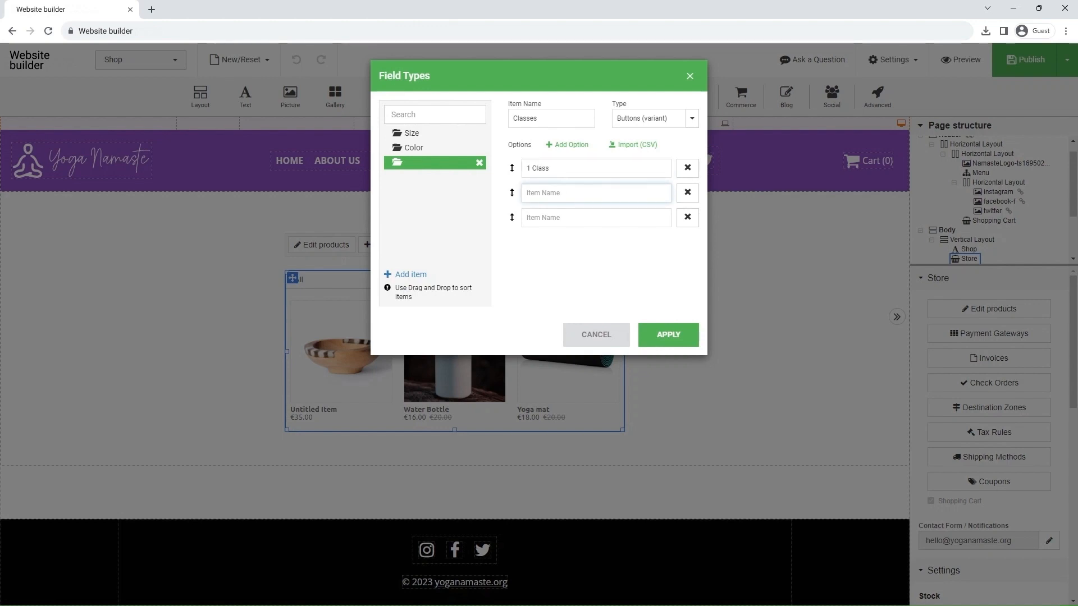
{"action": "type", "text": "5 Classes"}
{"action": "key", "text": "Tab"}
{"action": "type", "text": "10"}
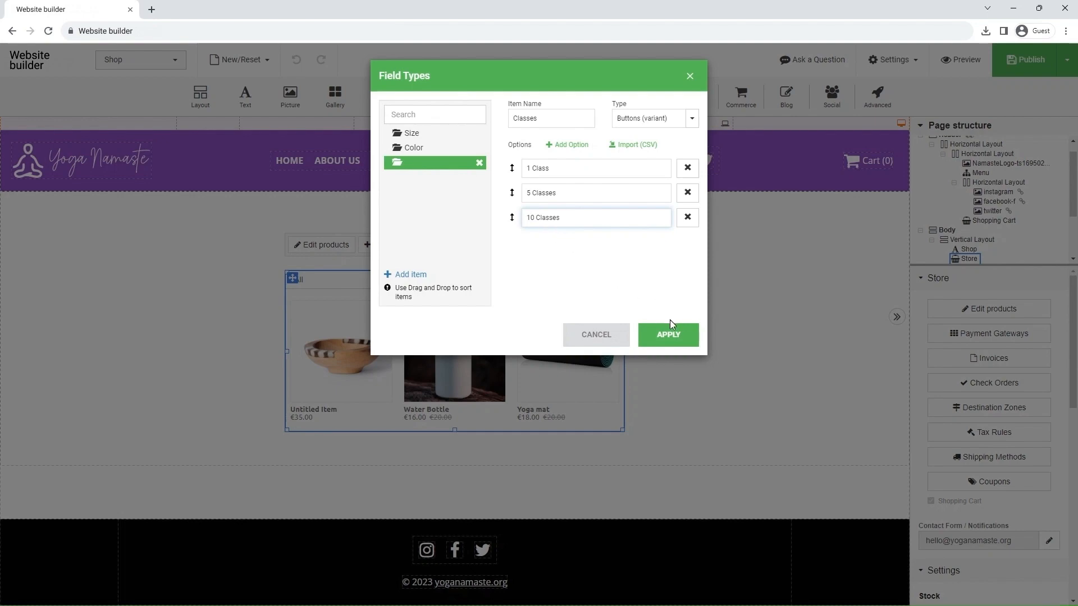
{"action": "left_click", "coordinate": [668, 335]}
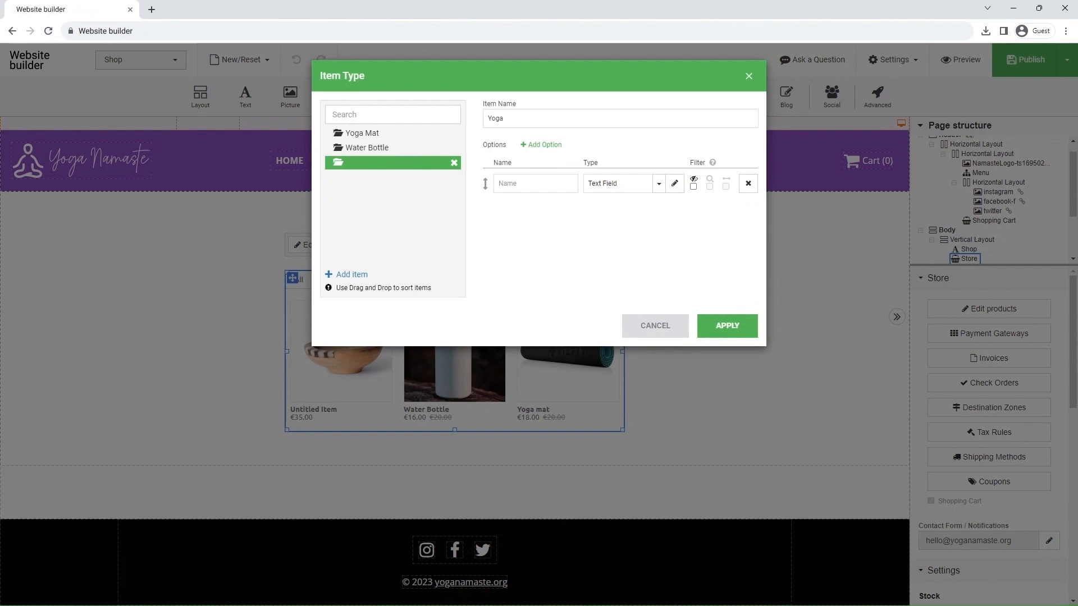
- Assign the Classes field type to the Yoga option, name the option Number of classes, and save the item type
{"action": "left_click", "coordinate": [611, 186]}
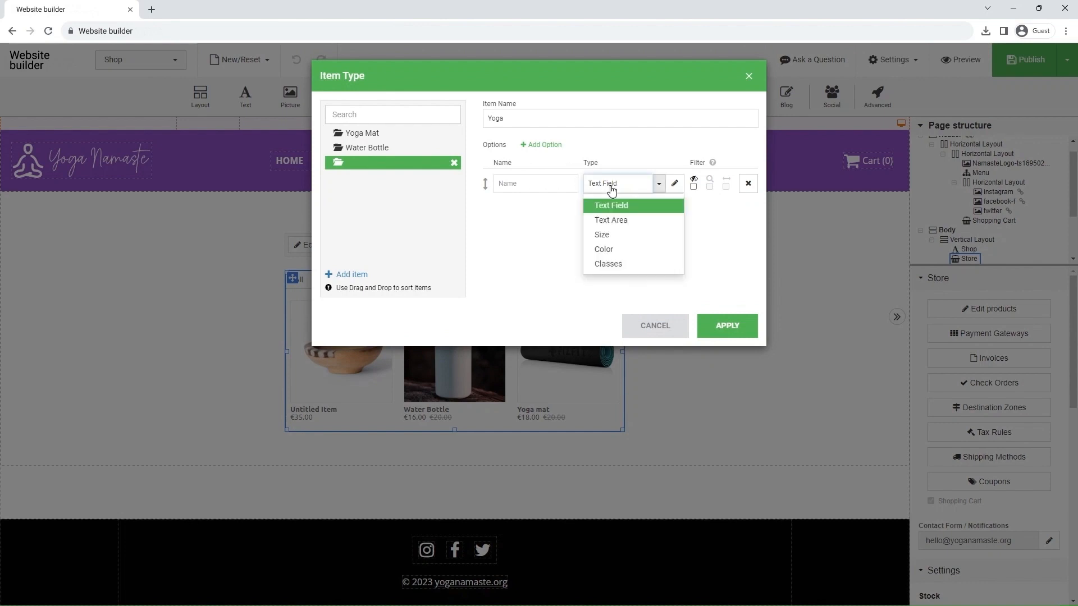
{"action": "left_click", "coordinate": [613, 265]}
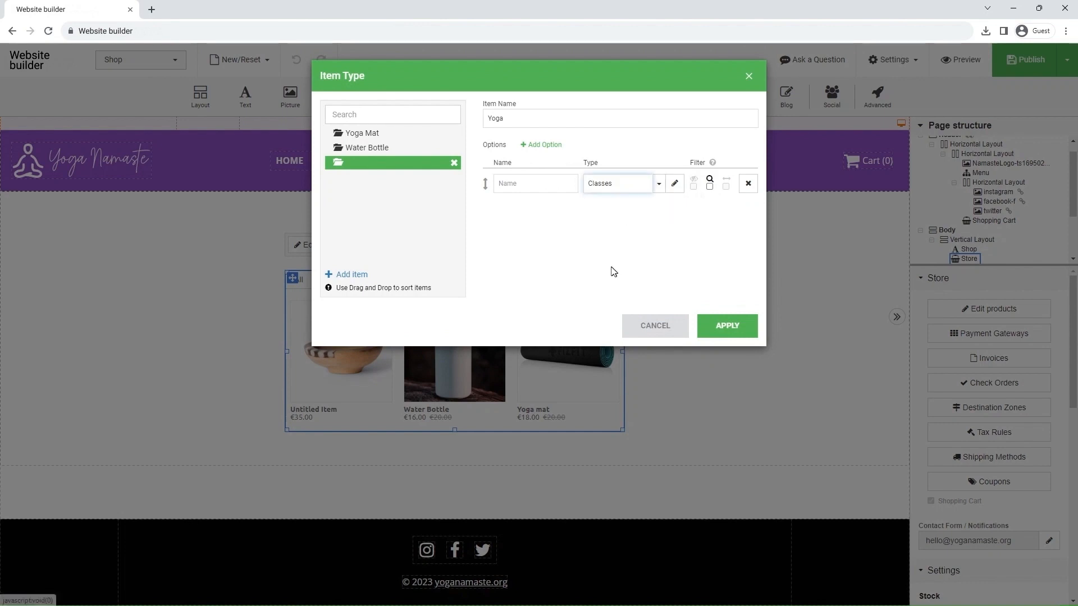
{"action": "left_click", "coordinate": [531, 184]}
{"action": "type", "text": "Number of classes"}
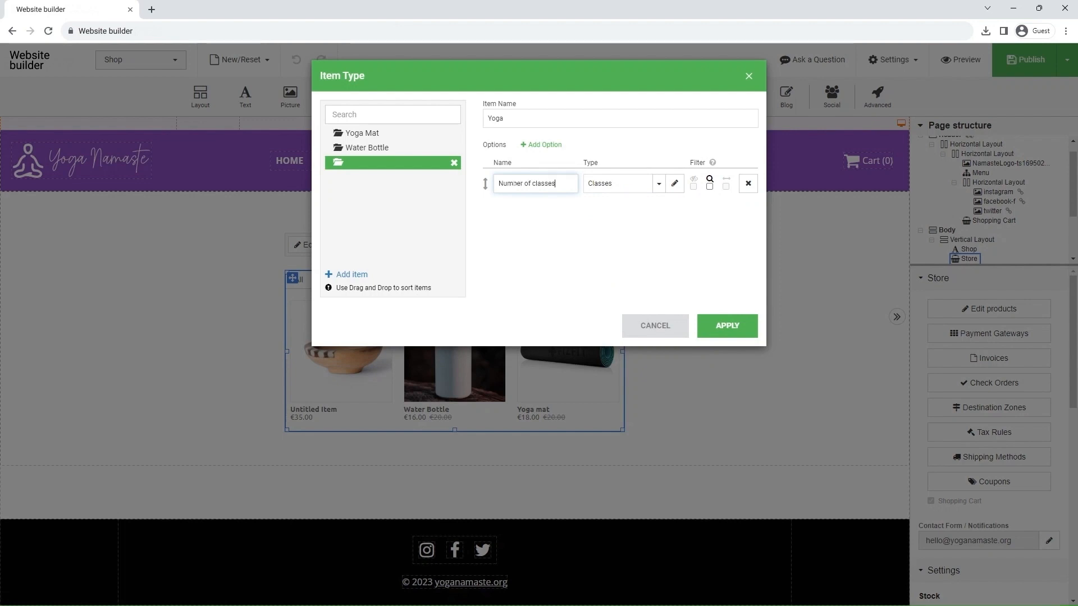
{"action": "left_click", "coordinate": [728, 326]}
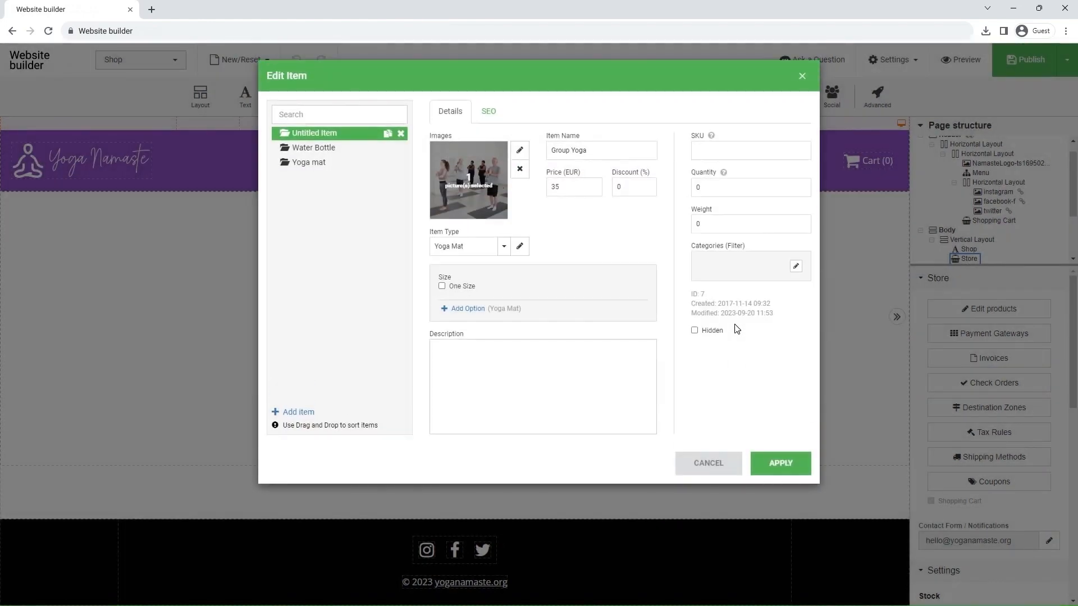
- Assign the Yoga item type to Group Yoga and price its 1, 5 and 10 class variants at 10, 50 and 100 EUR
{"action": "left_click", "coordinate": [497, 252]}
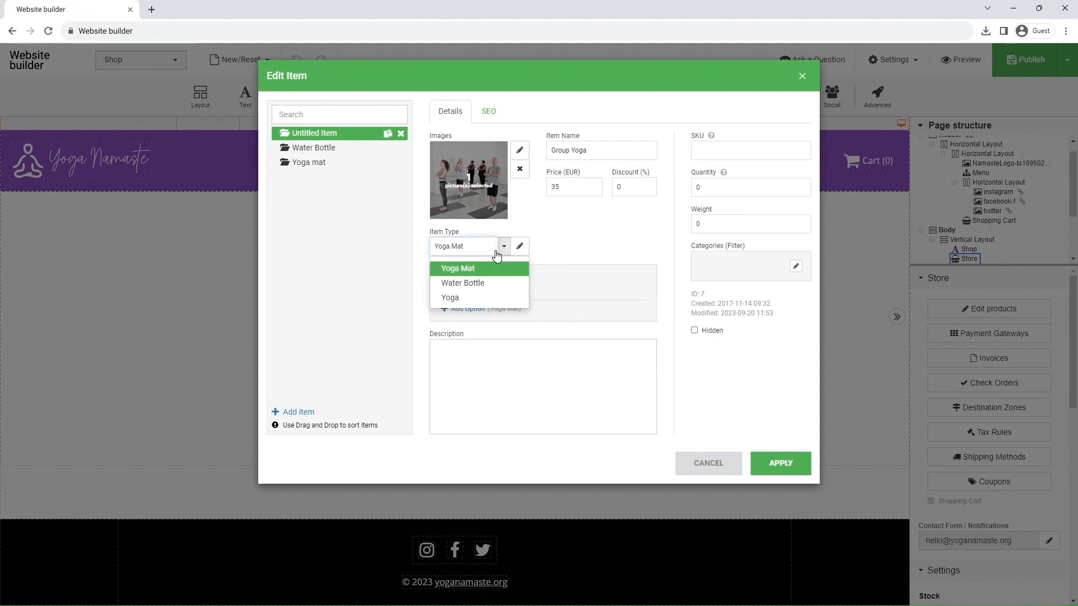
{"action": "left_click", "coordinate": [474, 297]}
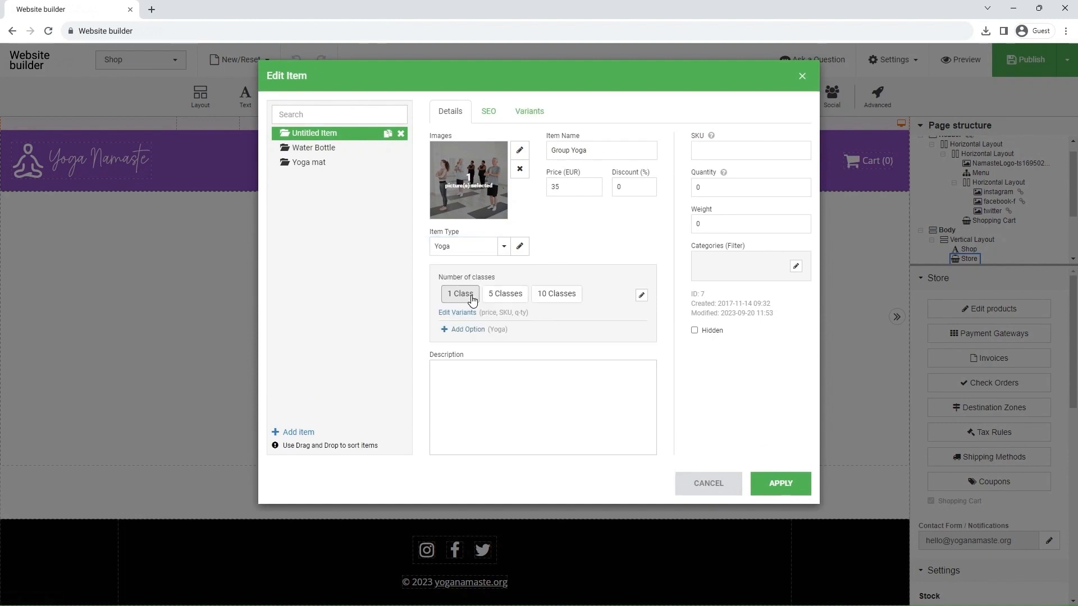
{"action": "left_click", "coordinate": [462, 313]}
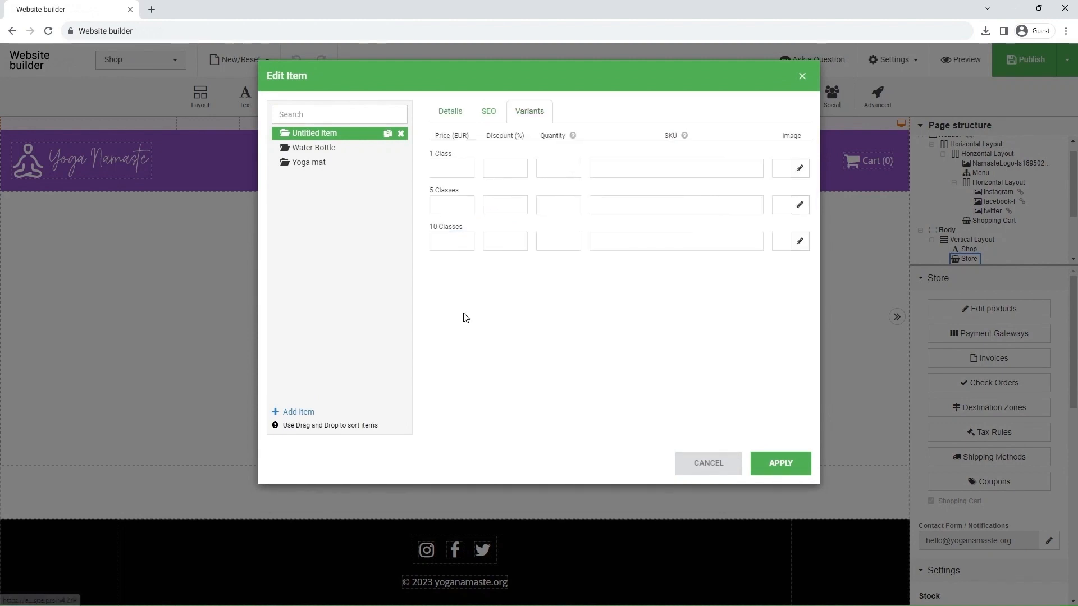
{"action": "left_click", "coordinate": [452, 168]}
{"action": "type", "text": "10"}
{"action": "left_click", "coordinate": [452, 205]}
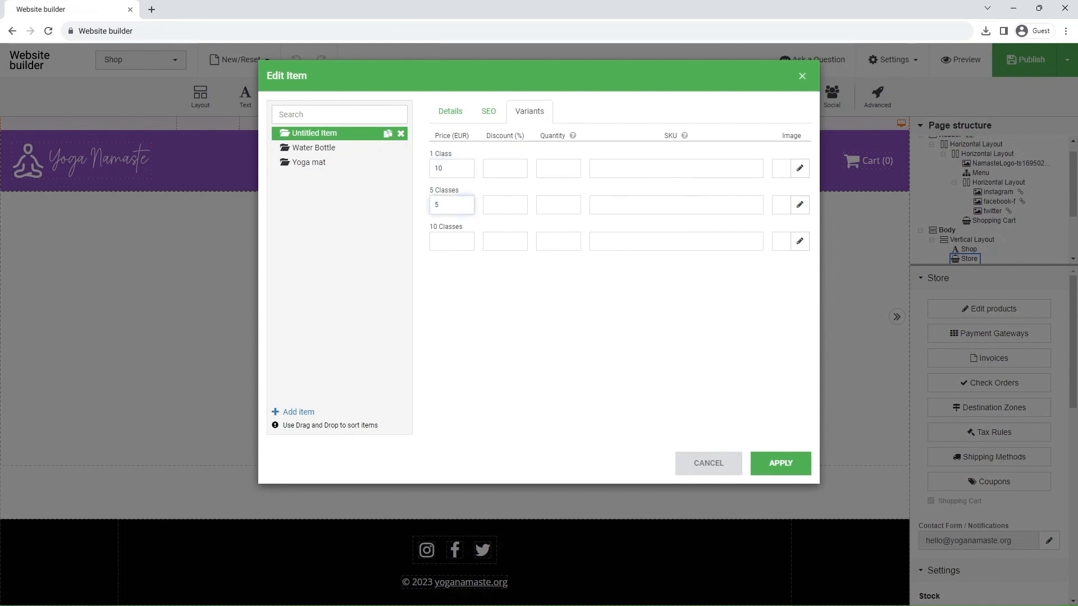
{"action": "left_click", "coordinate": [449, 242]}
- Set a 20% discount for the 10 Classes variant and 10% for 5 Classes, and save the products
{"action": "left_click", "coordinate": [487, 241]}
{"action": "type", "text": "20"}
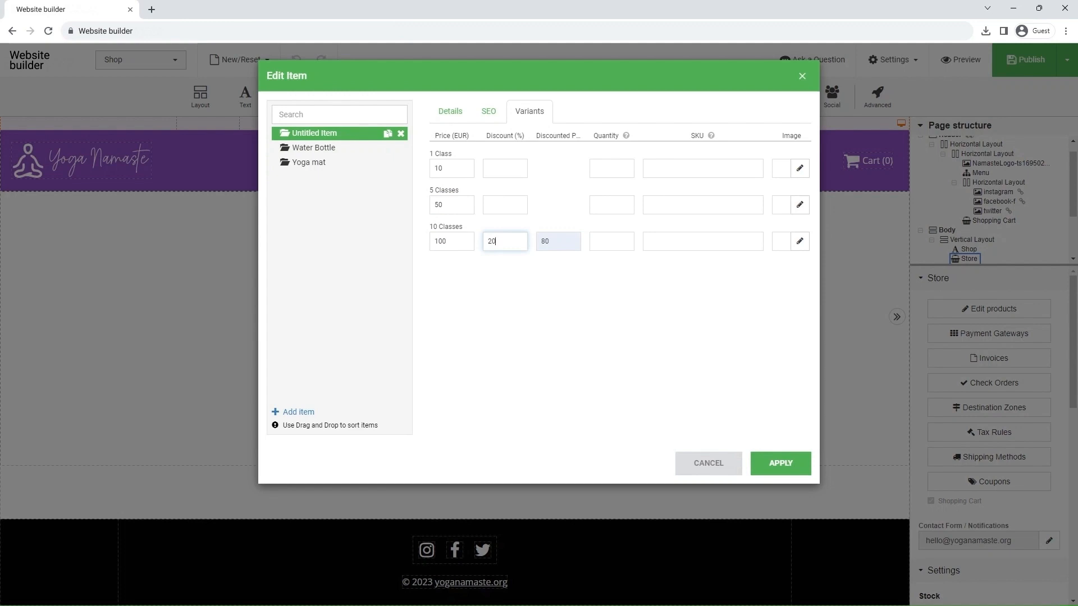
{"action": "left_click", "coordinate": [488, 204]}
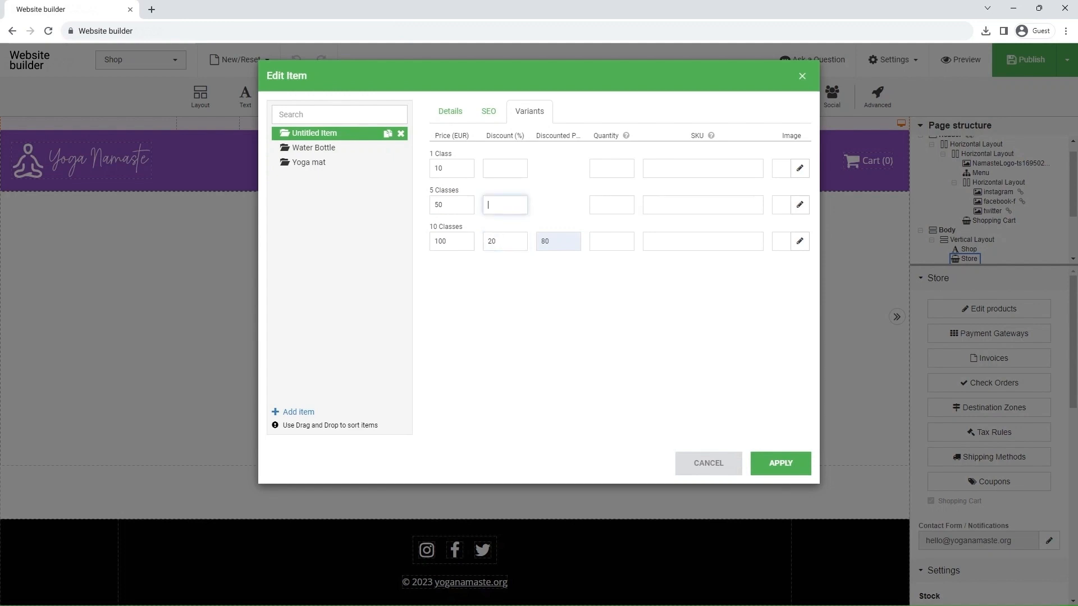
{"action": "type", "text": "10"}
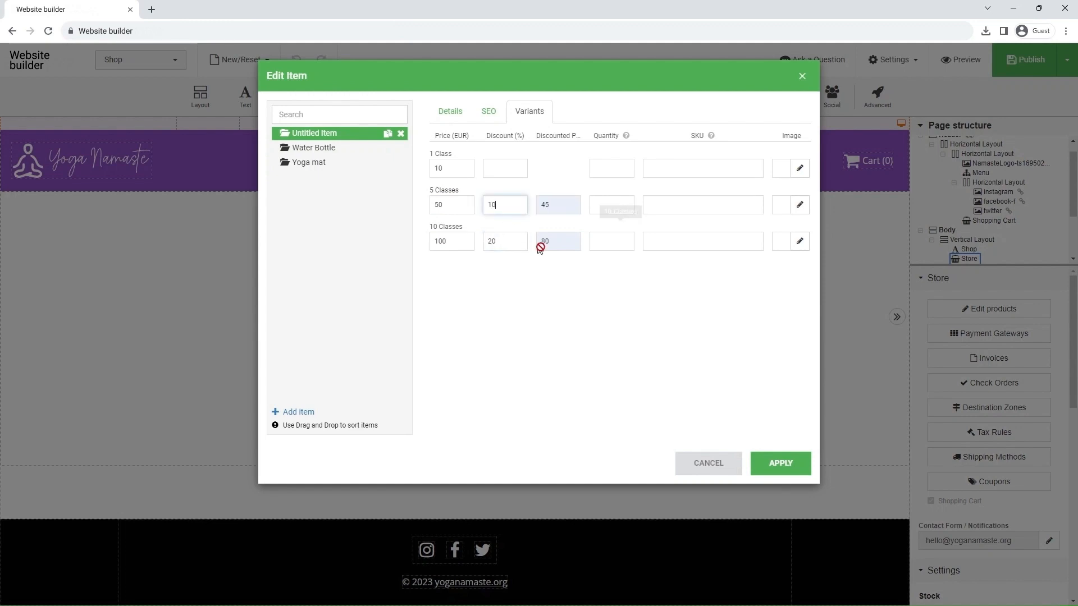
{"action": "left_click", "coordinate": [781, 464]}
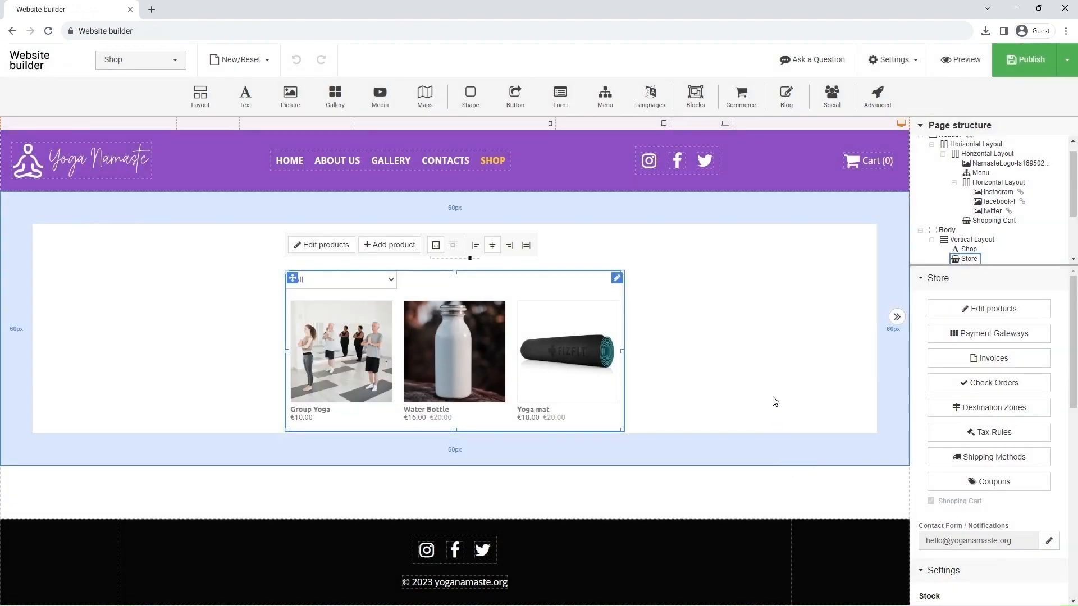
- Preview the shop page and check the Group Yoga product's price for the 5 Classes and 10 Classes variants
{"action": "left_click", "coordinate": [953, 60]}
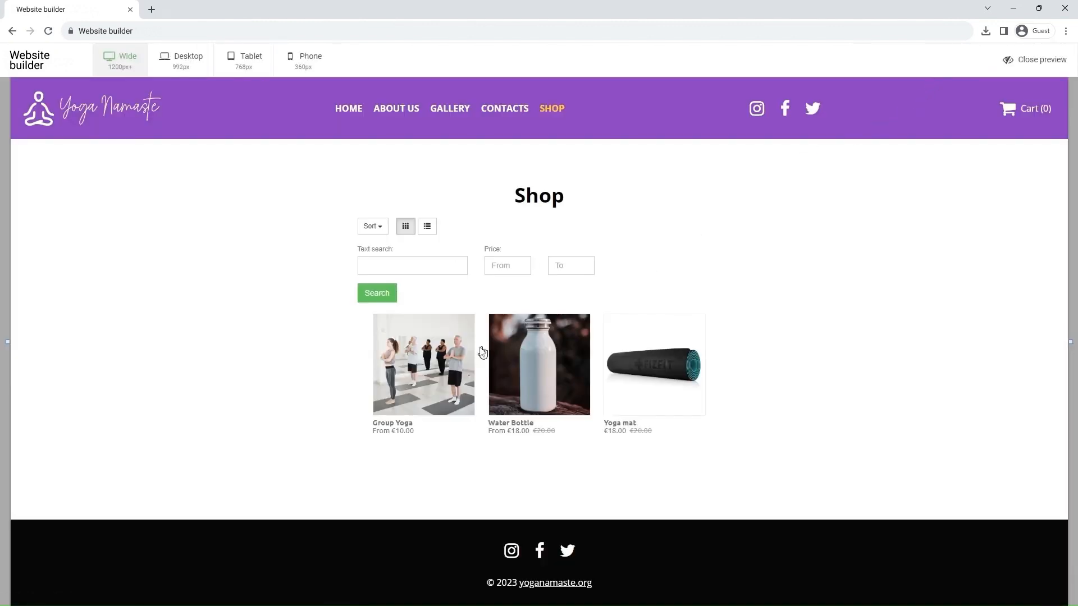
{"action": "left_click", "coordinate": [435, 369]}
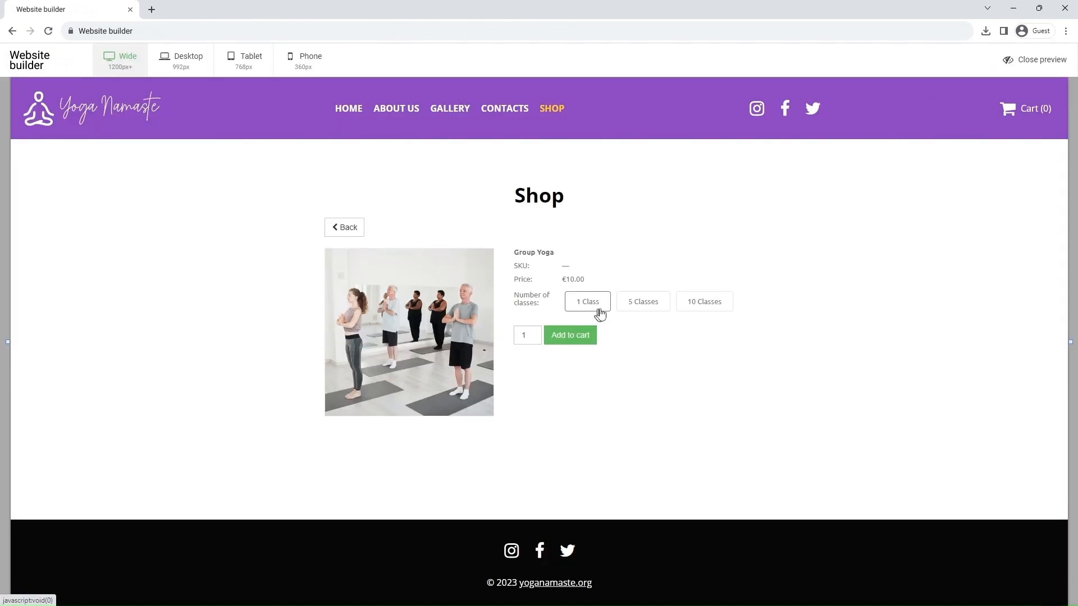
{"action": "left_click", "coordinate": [645, 303]}
{"action": "left_click", "coordinate": [702, 305]}
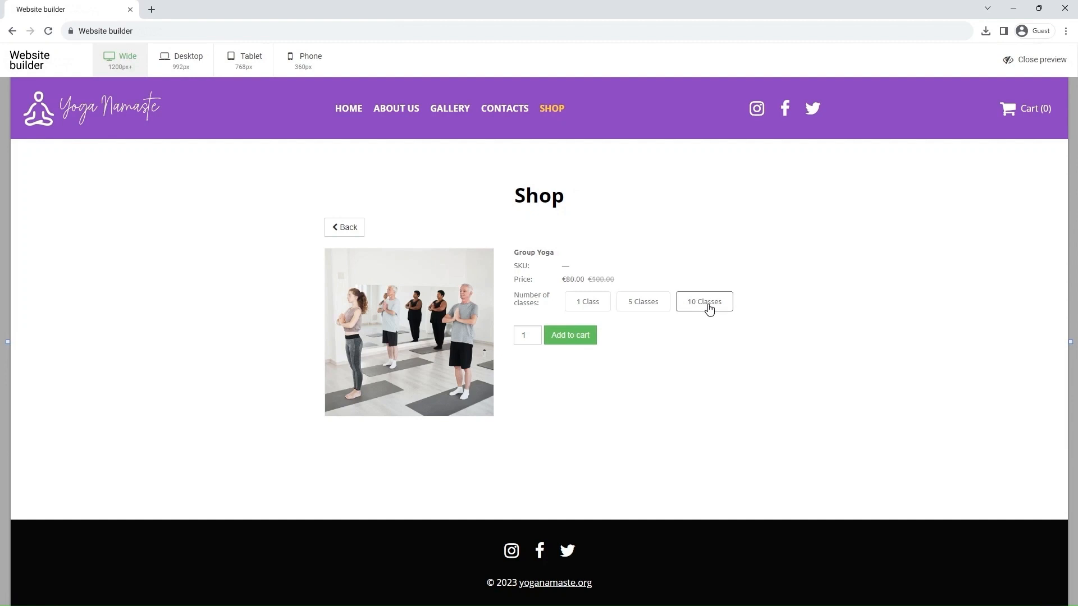
{"action": "left_click", "coordinate": [340, 228]}
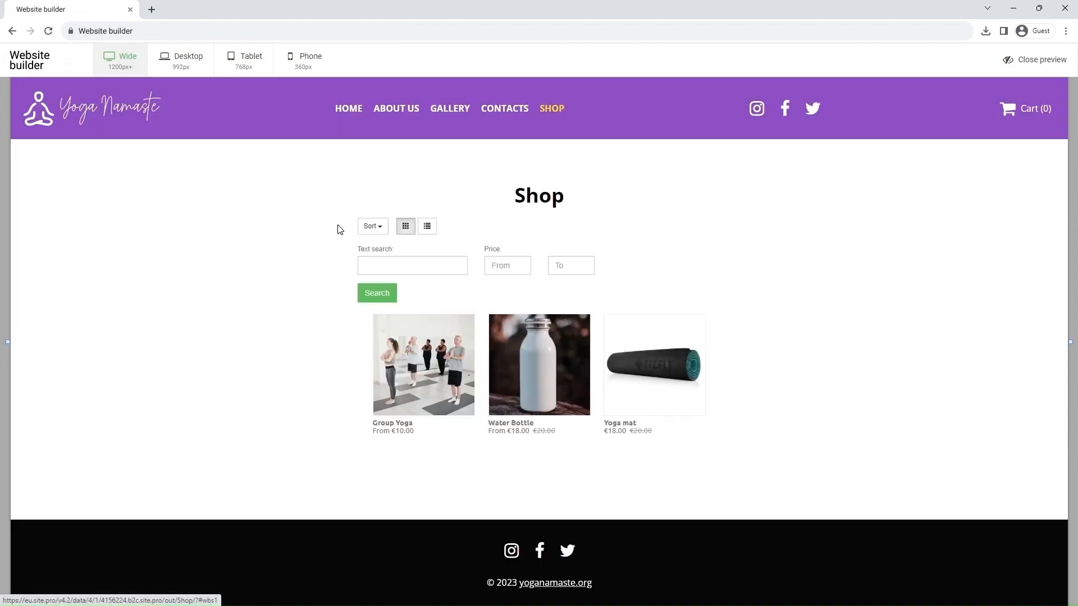
- Check the Water Bottle's black and white variants and the Yoga mat's product page in the preview
{"action": "left_click", "coordinate": [512, 377]}
{"action": "left_click", "coordinate": [657, 308]}
{"action": "left_click", "coordinate": [631, 309]}
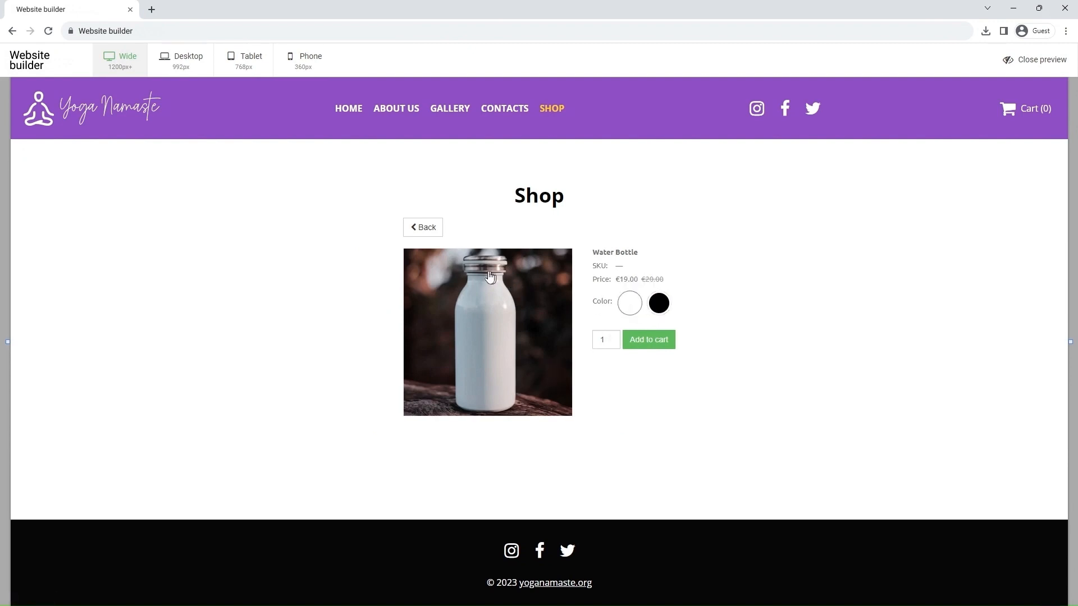
{"action": "left_click", "coordinate": [424, 238]}
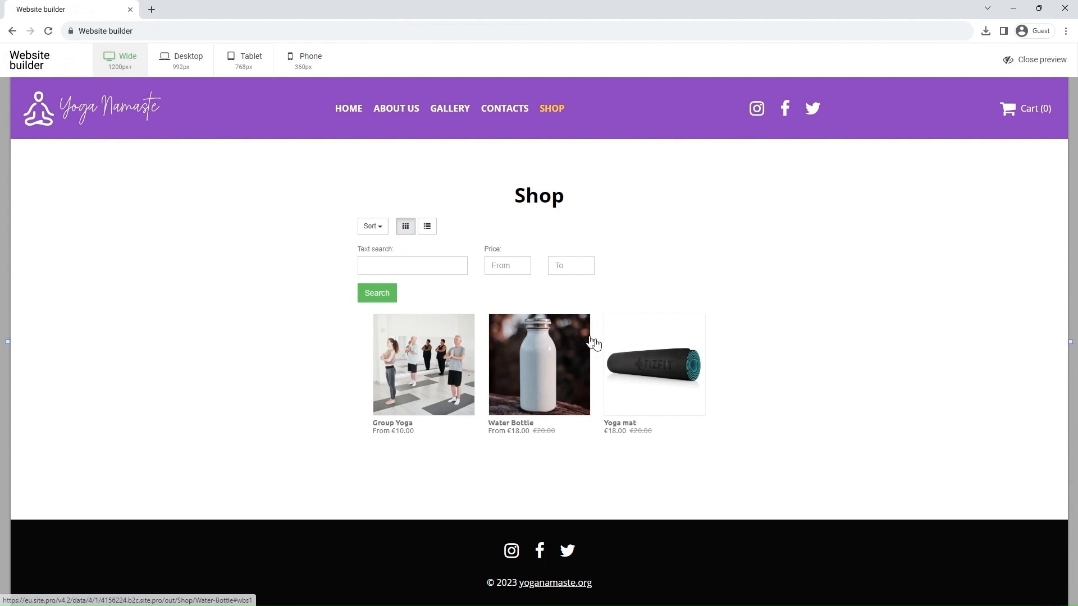
{"action": "left_click", "coordinate": [650, 386]}
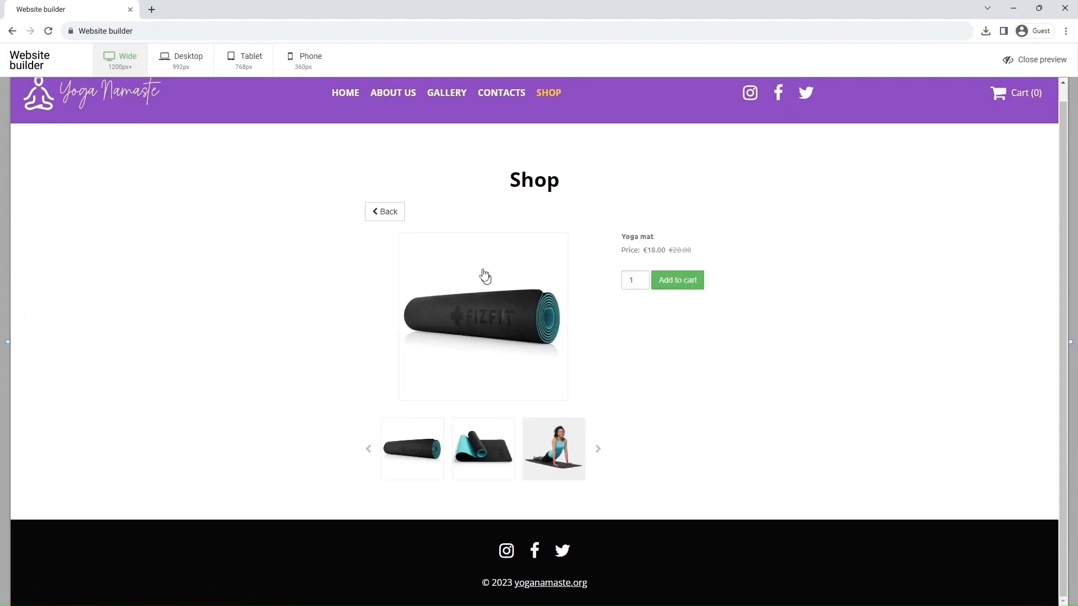
{"action": "left_click", "coordinate": [382, 212]}
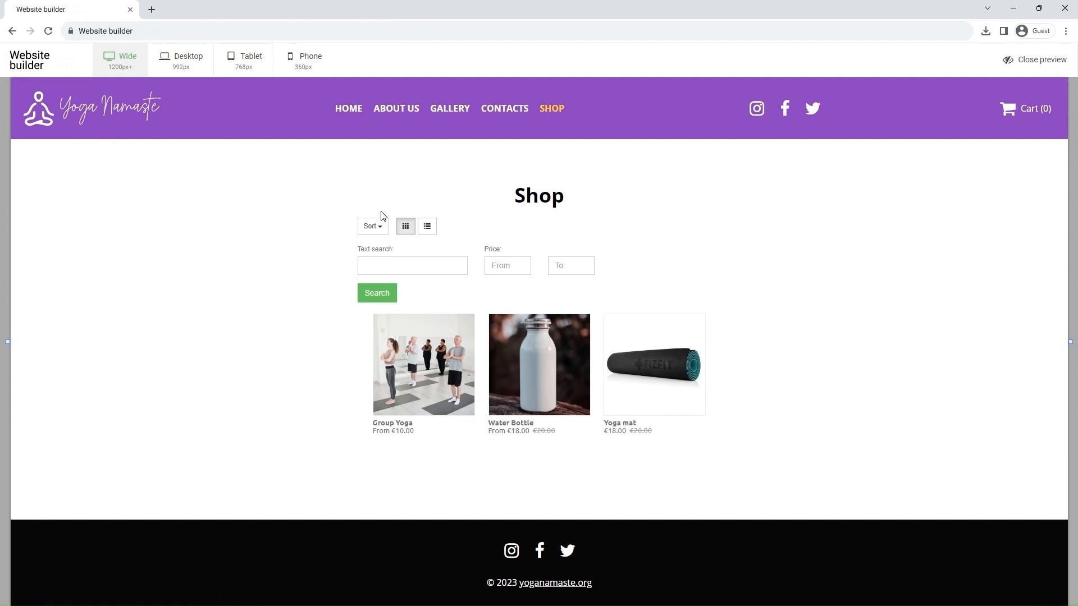